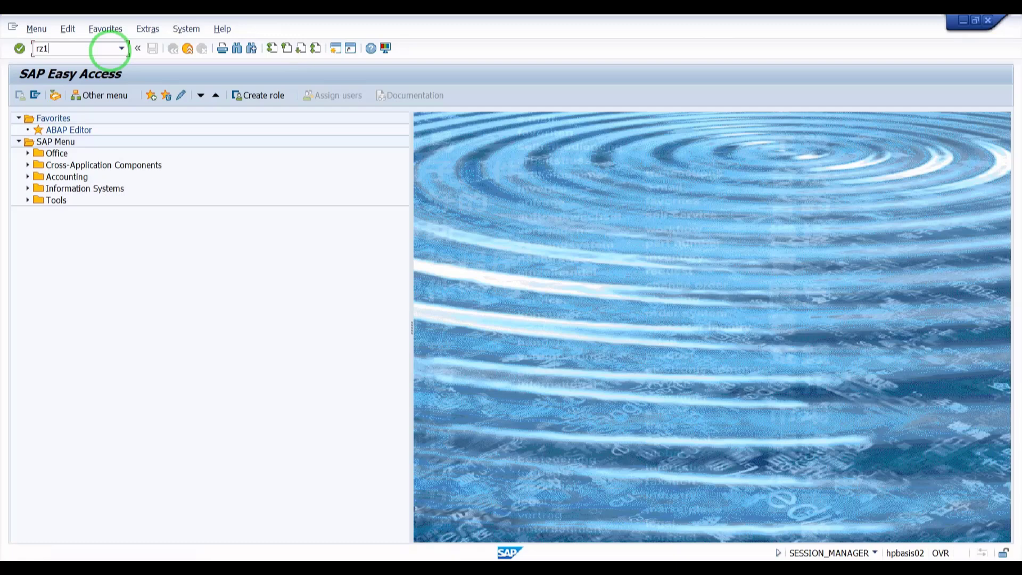
- Open transaction RZ10 and bring up the DEFAULT profile for changing in extended maintenance
key("Return")
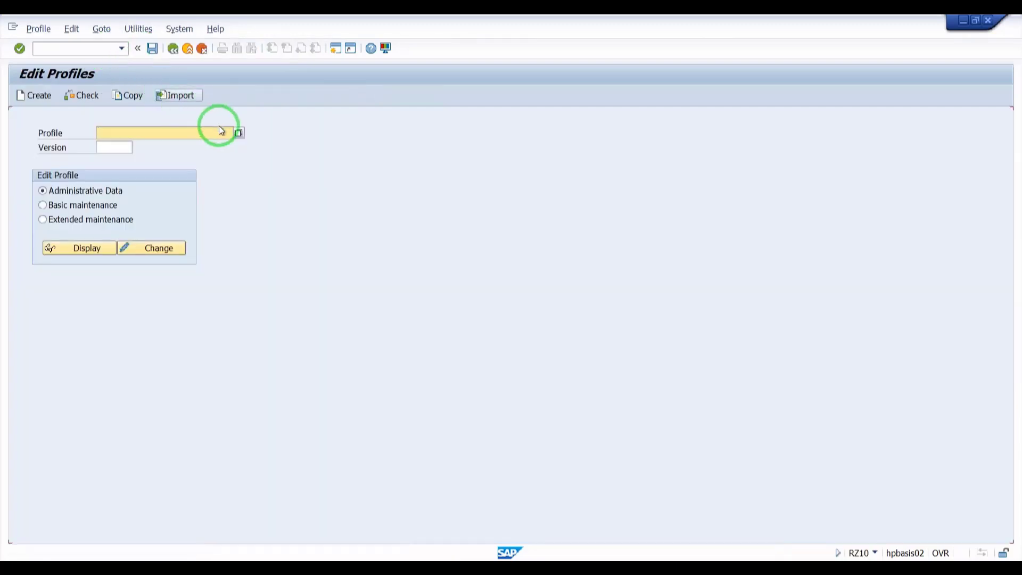
left_click(239, 133)
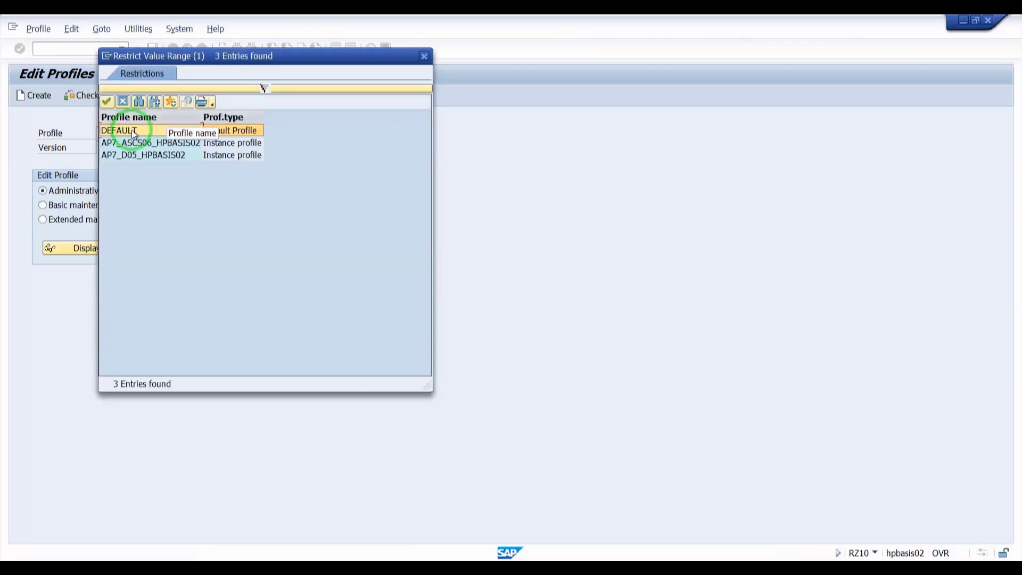
double_click(131, 132)
left_click(73, 220)
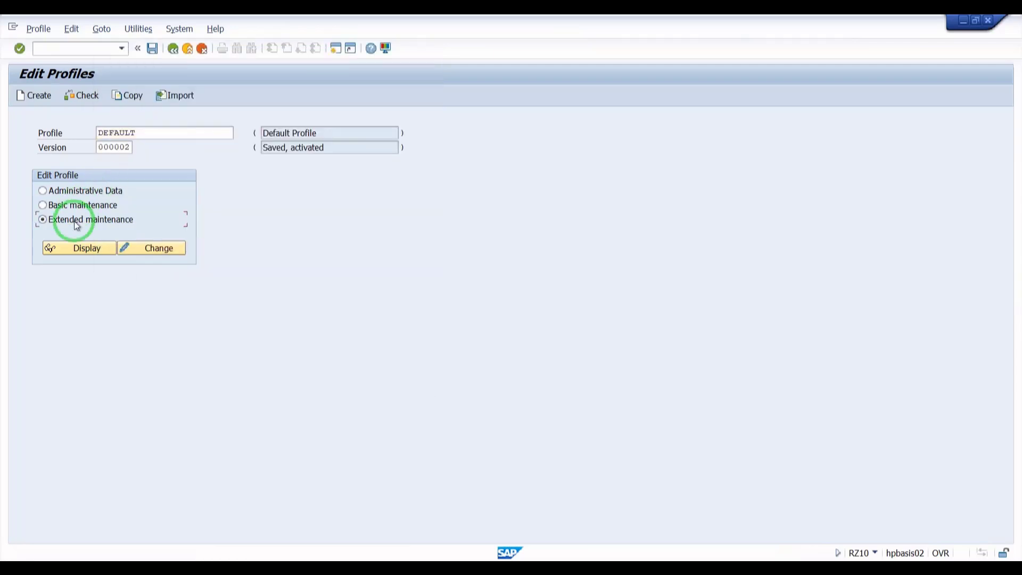
left_click(157, 246)
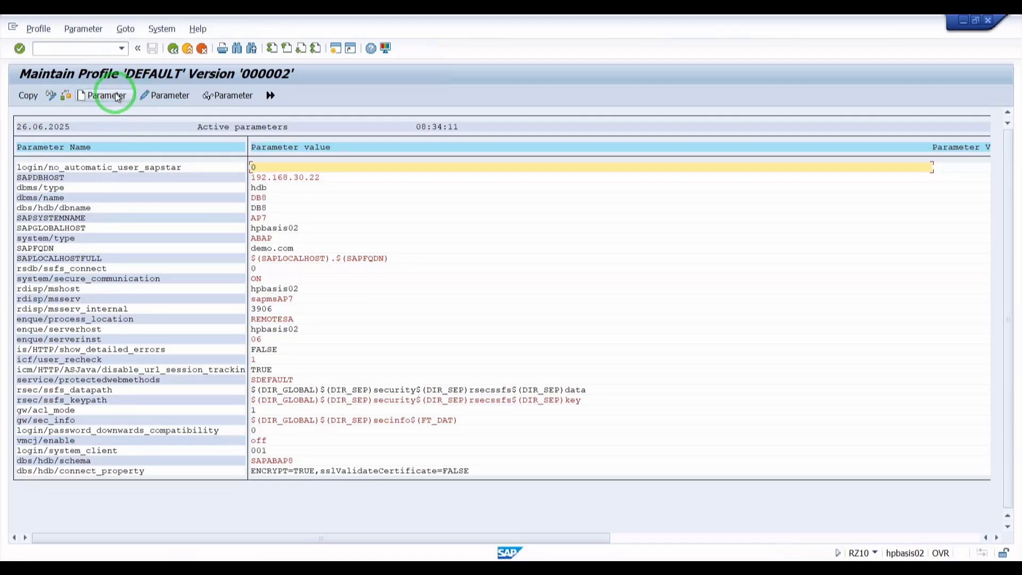
- Add the parameter rdisp/wp_no_btc with value 7 to the DEFAULT profile and save the profile changes
left_click(169, 97)
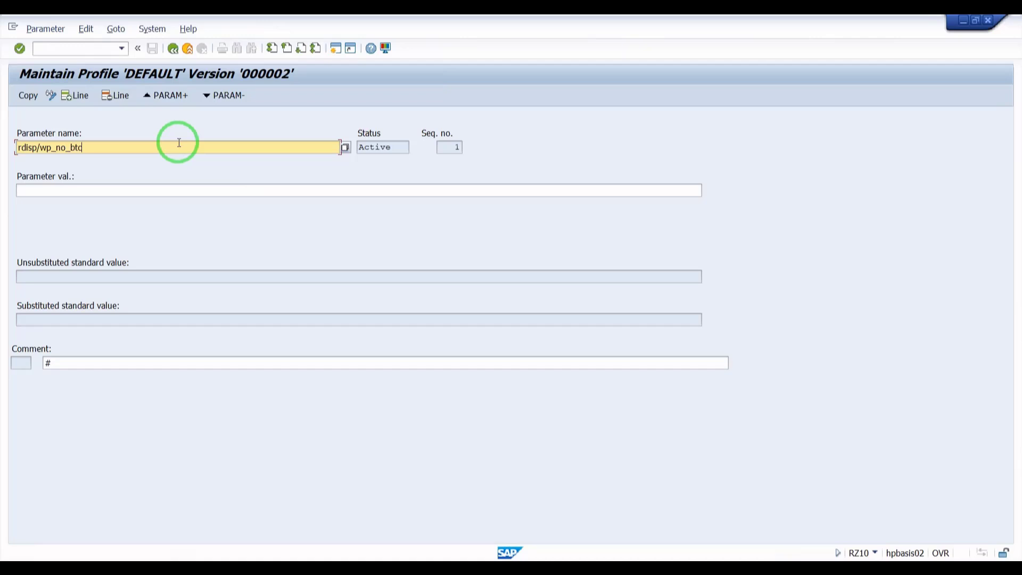
left_click(347, 148)
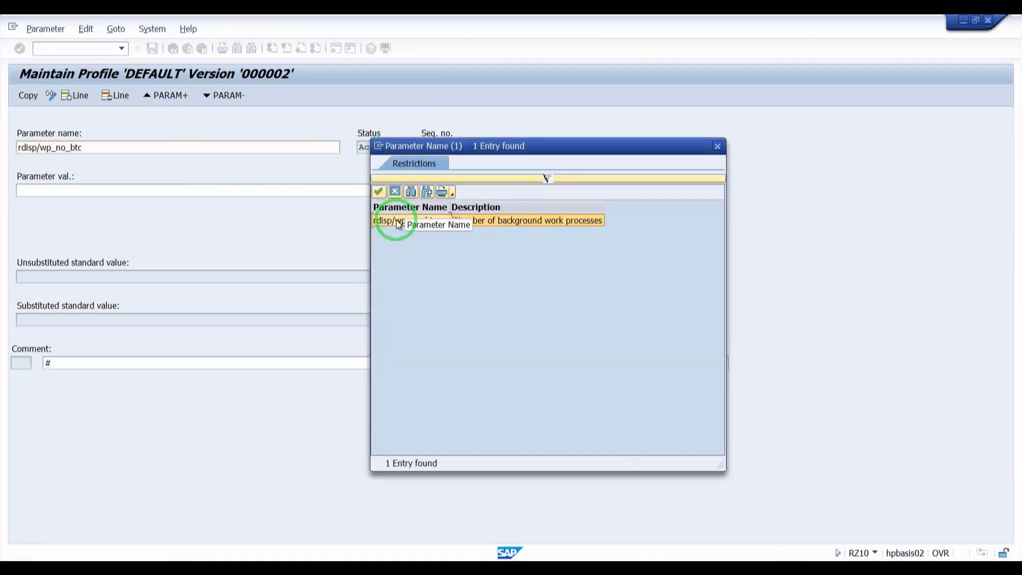
double_click(396, 219)
left_click(106, 190)
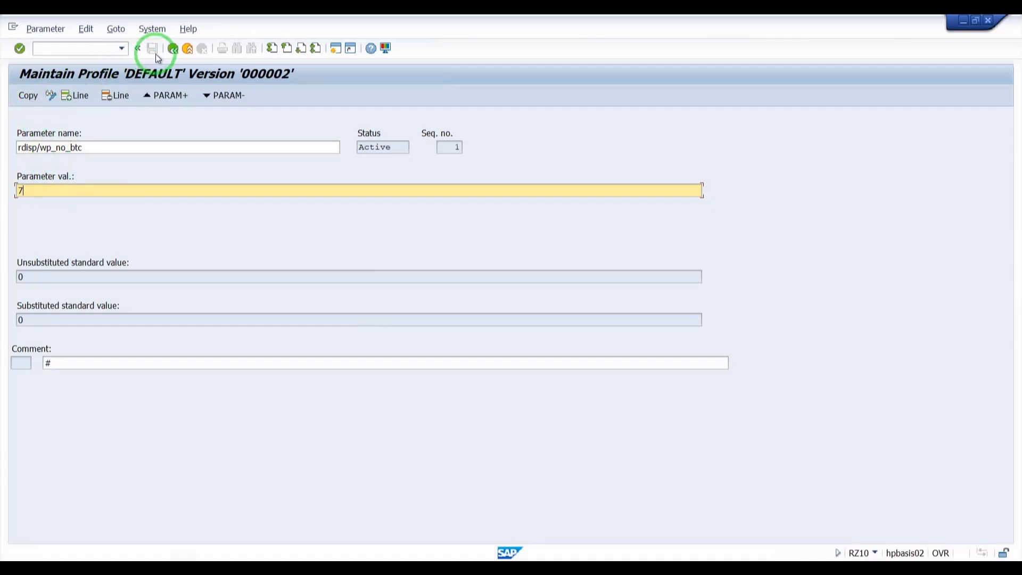
left_click(173, 51)
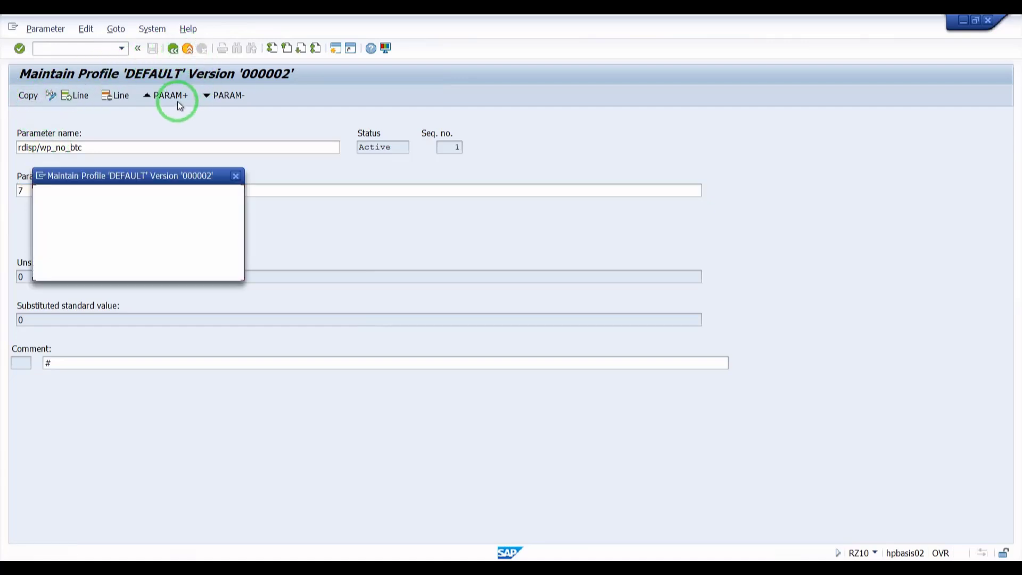
left_click(64, 273)
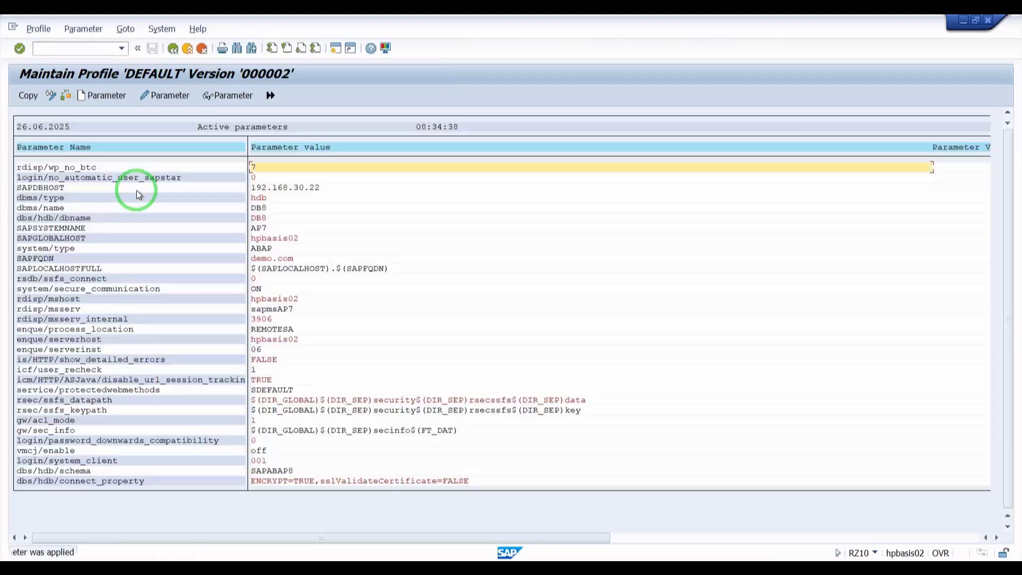
left_click(174, 49)
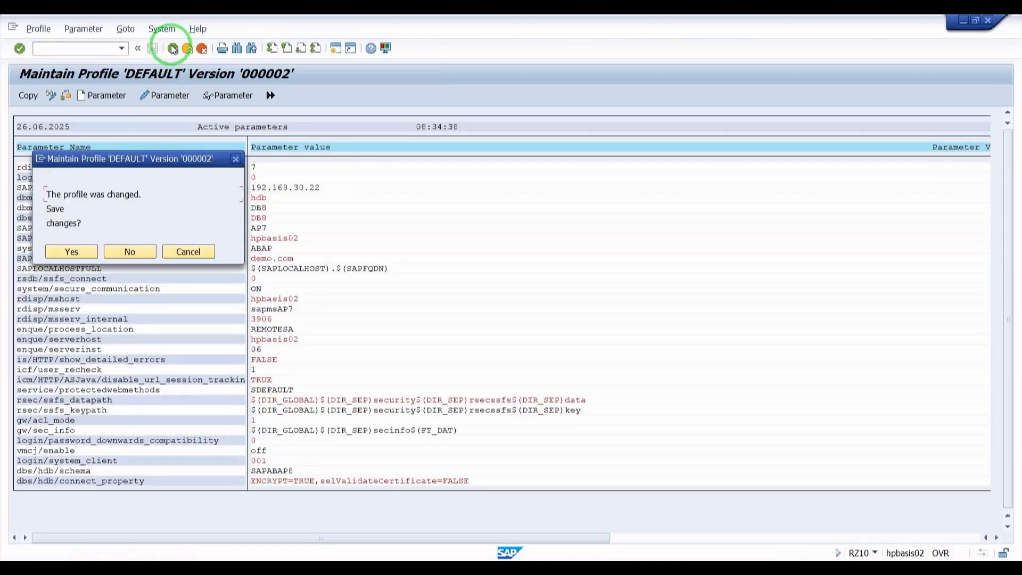
left_click(72, 251)
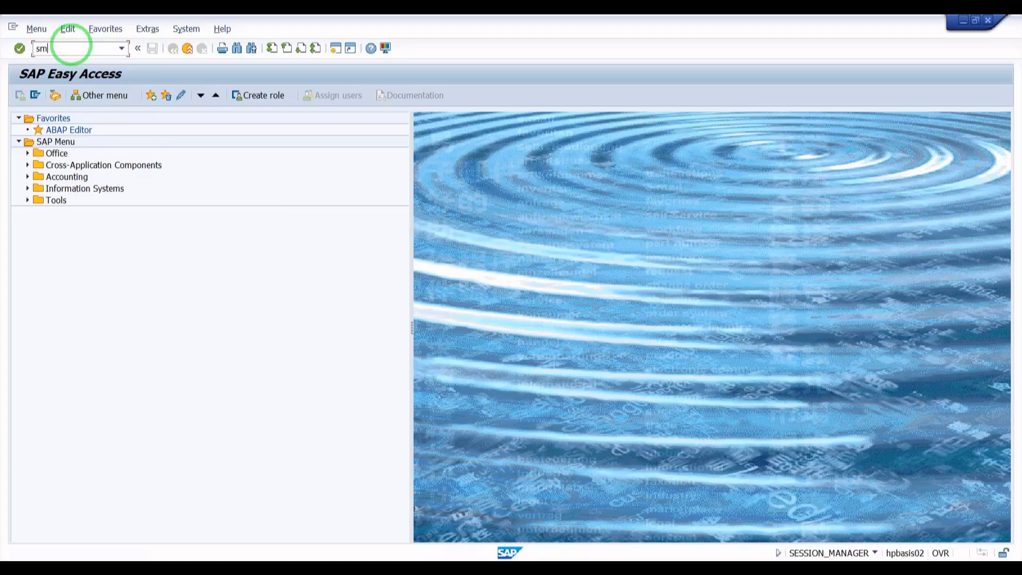
- Open transaction SM61 and run the background processing health check for server hpbasis02_AP7_05
type("1")
key("Return")
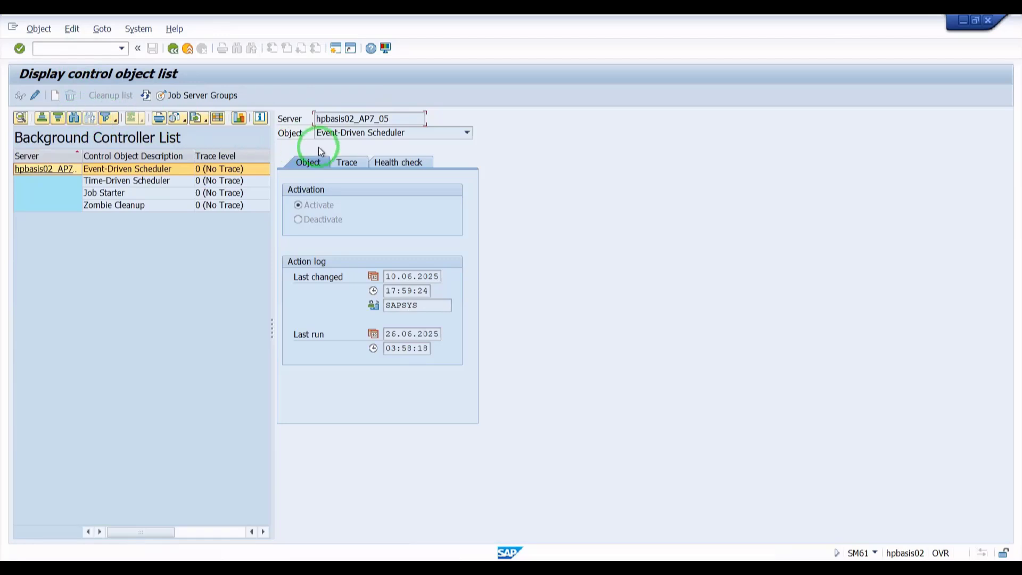
left_click(397, 166)
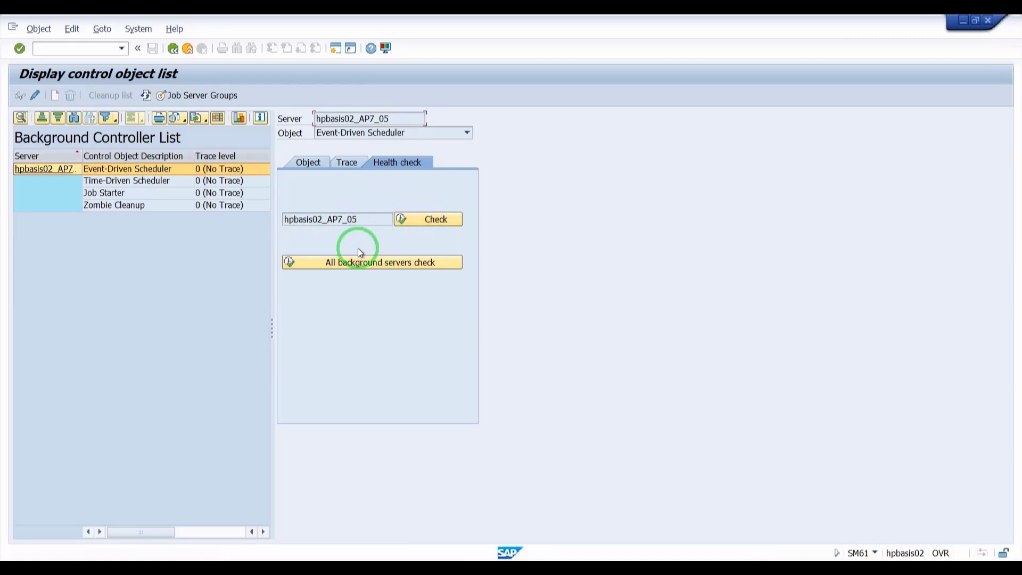
left_click(433, 220)
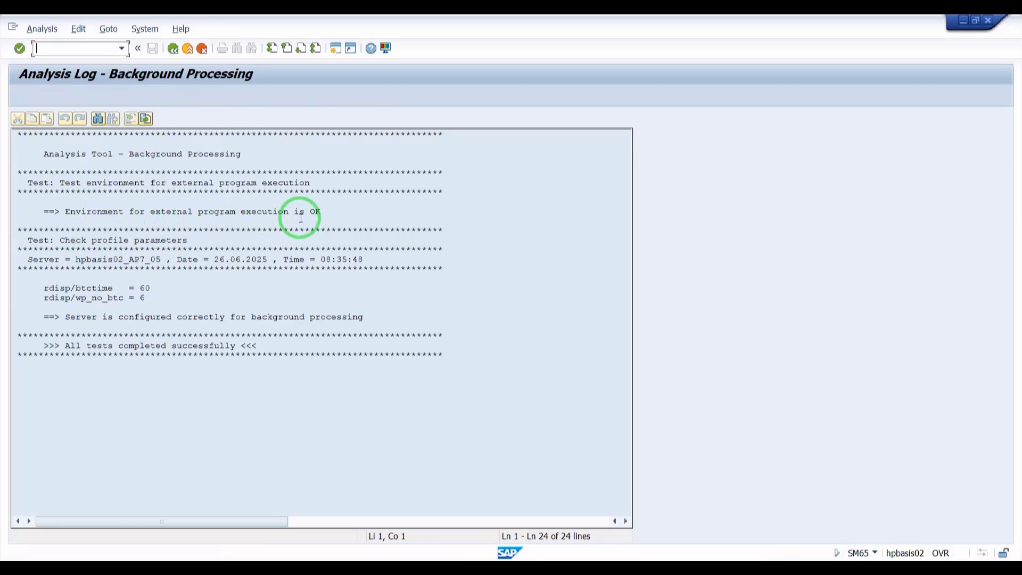
- Examine the analysis log's external program execution result and the rdisp/btctime and rdisp/wp_no_btc parameter values
left_click_drag(324, 212, 240, 211)
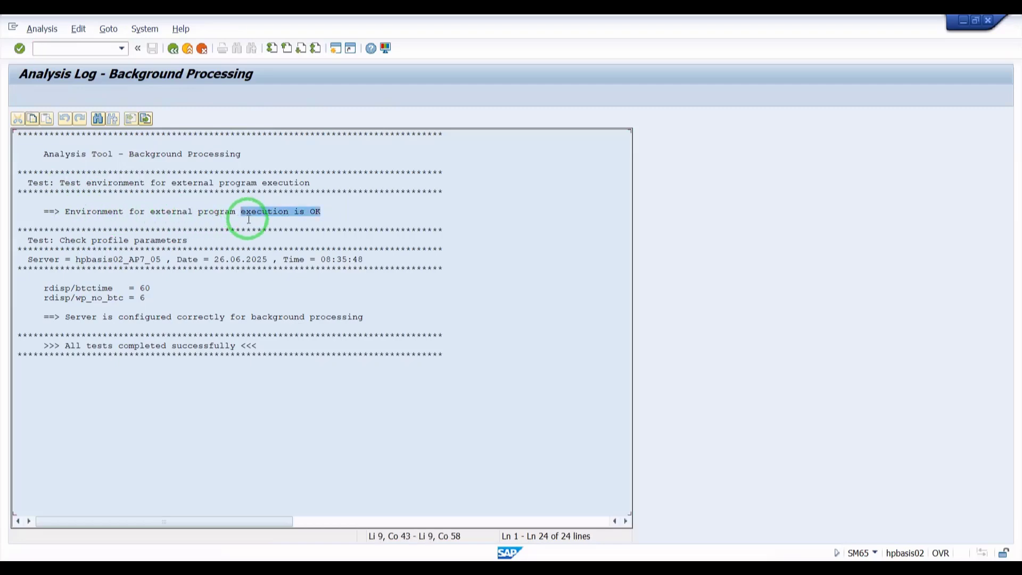
left_click(360, 259)
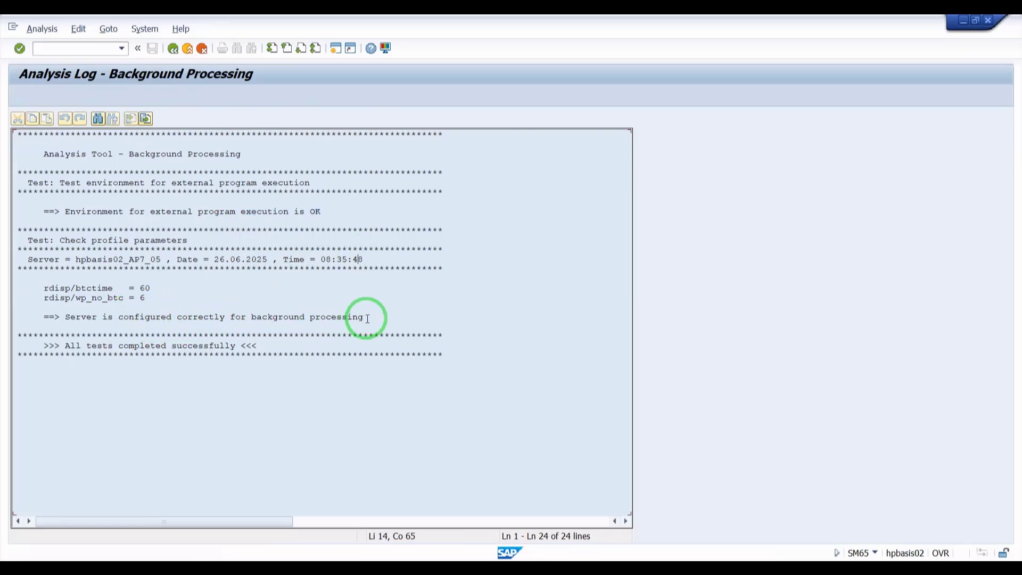
left_click(156, 291)
left_click_drag(157, 298, 42, 288)
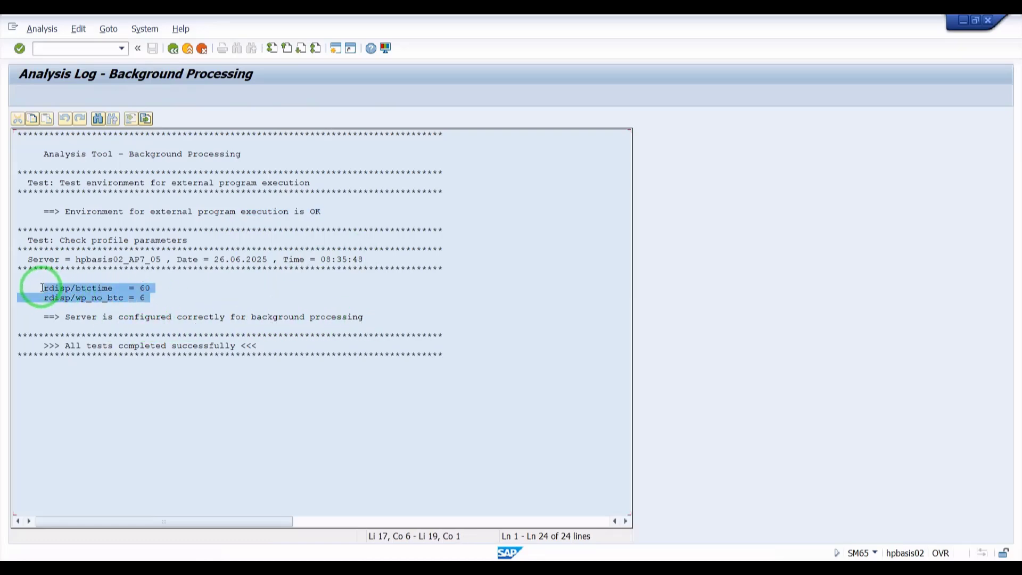
left_click(155, 296)
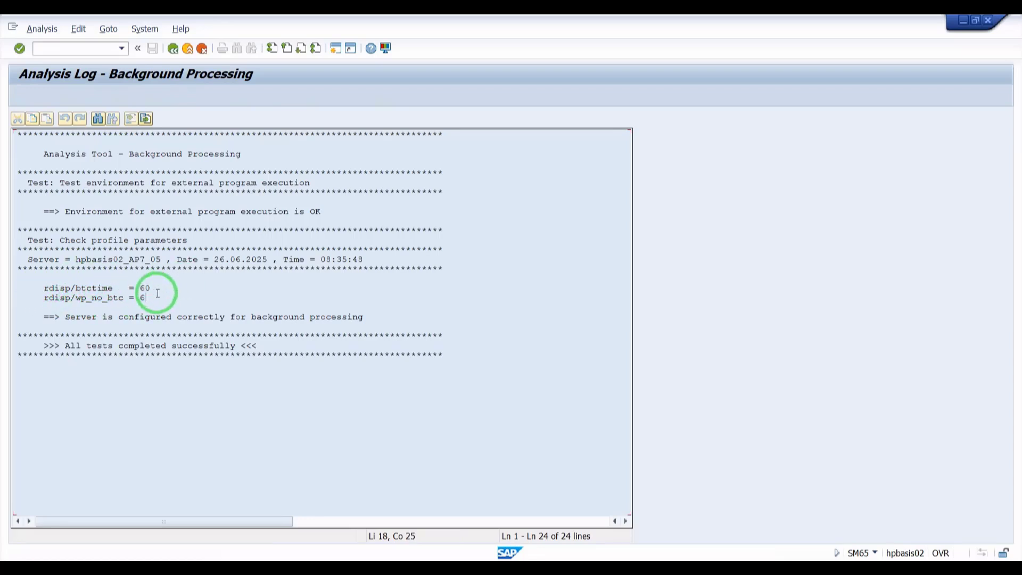
left_click_drag(151, 297, 42, 288)
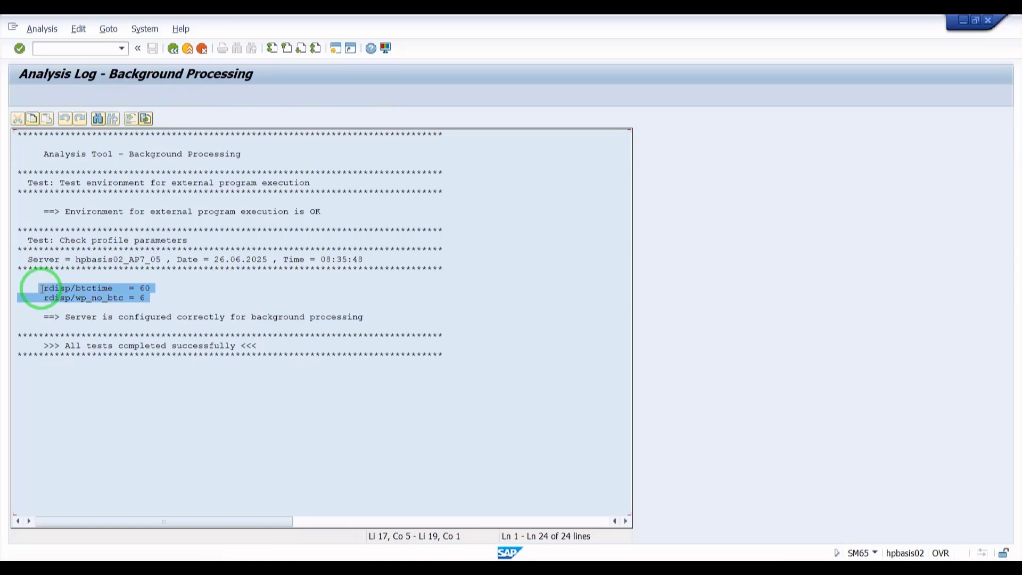
left_click(112, 288)
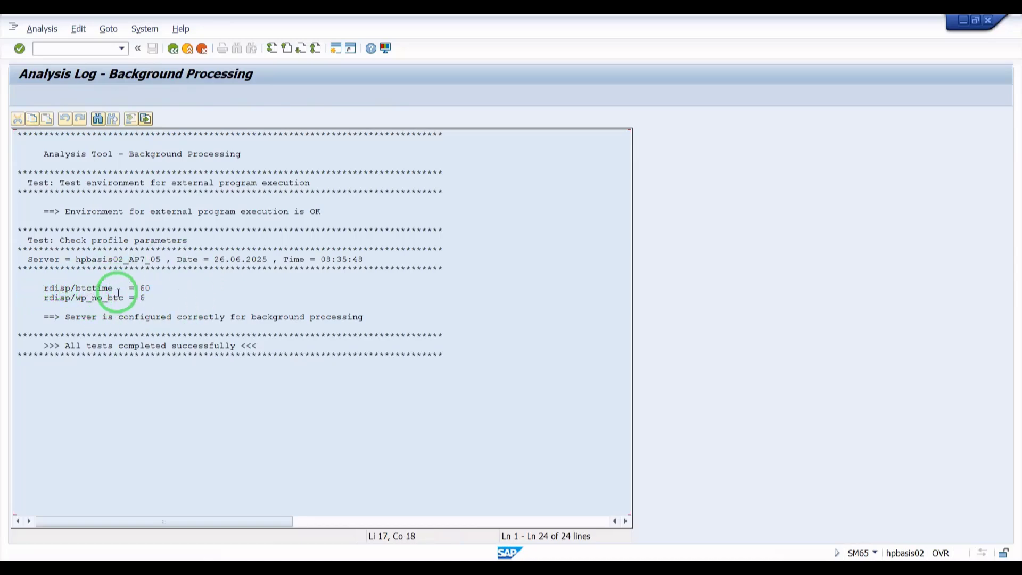
left_click_drag(151, 292, 14, 286)
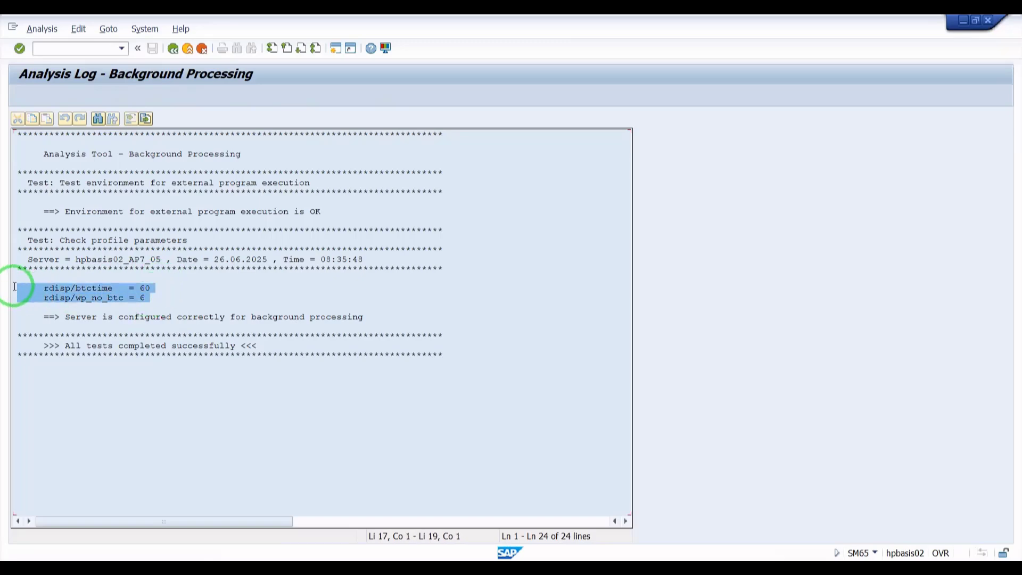
left_click(145, 288)
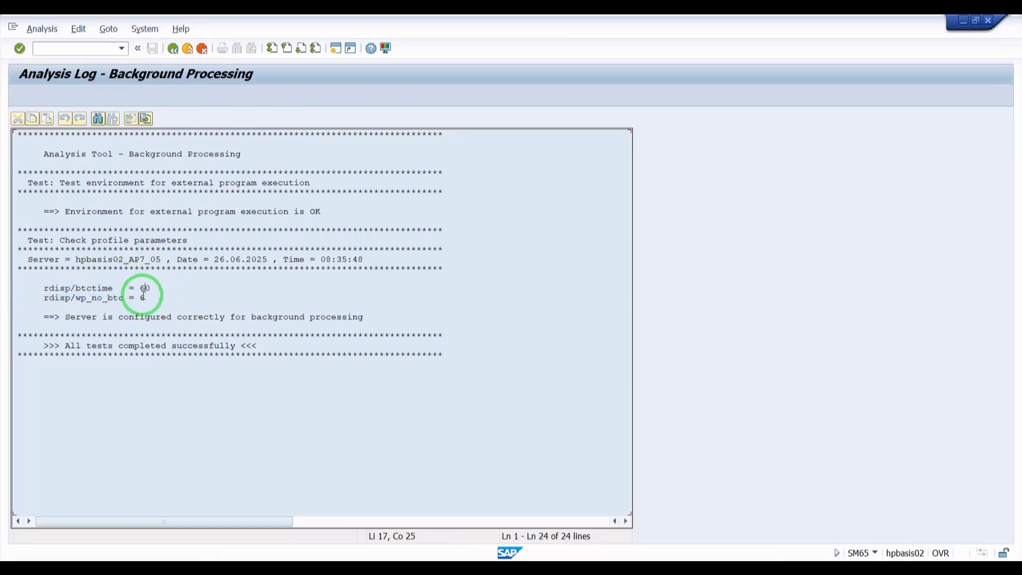
left_click_drag(146, 298, 135, 298)
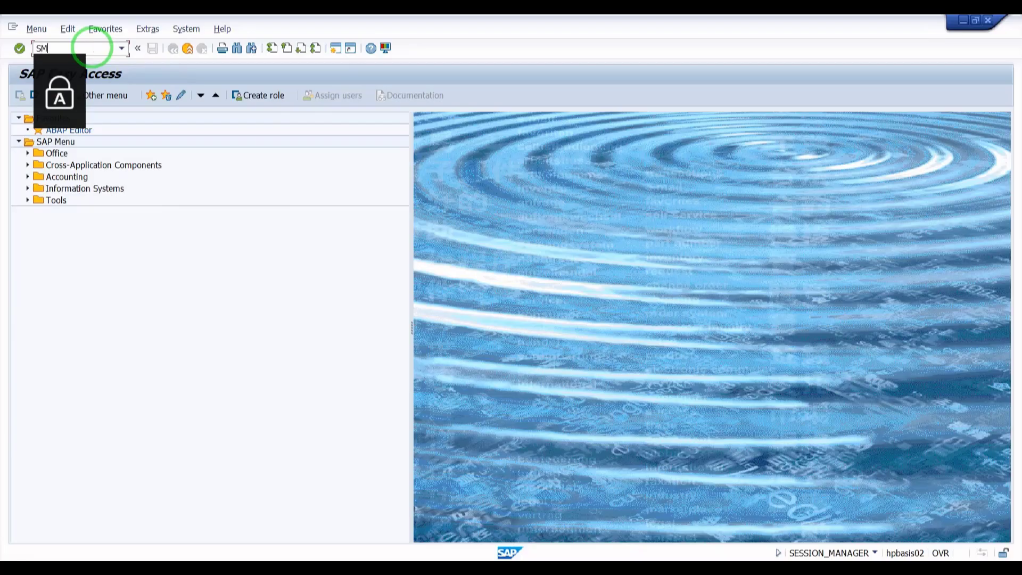
- Open transaction SM36 and give the new background job a date/time start condition with scheduled start date 26.06.2025
type("36")
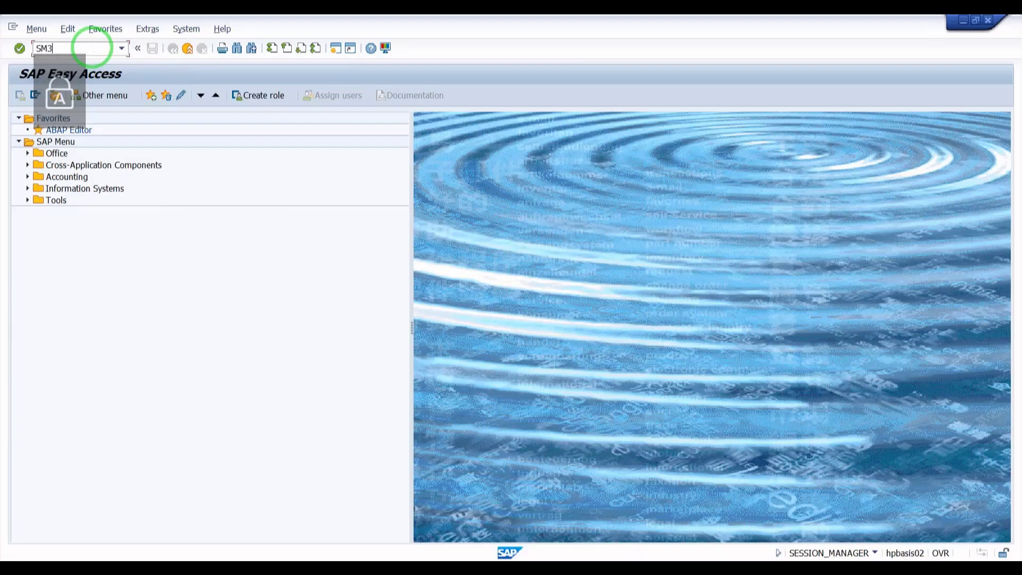
key("Return")
left_click(66, 97)
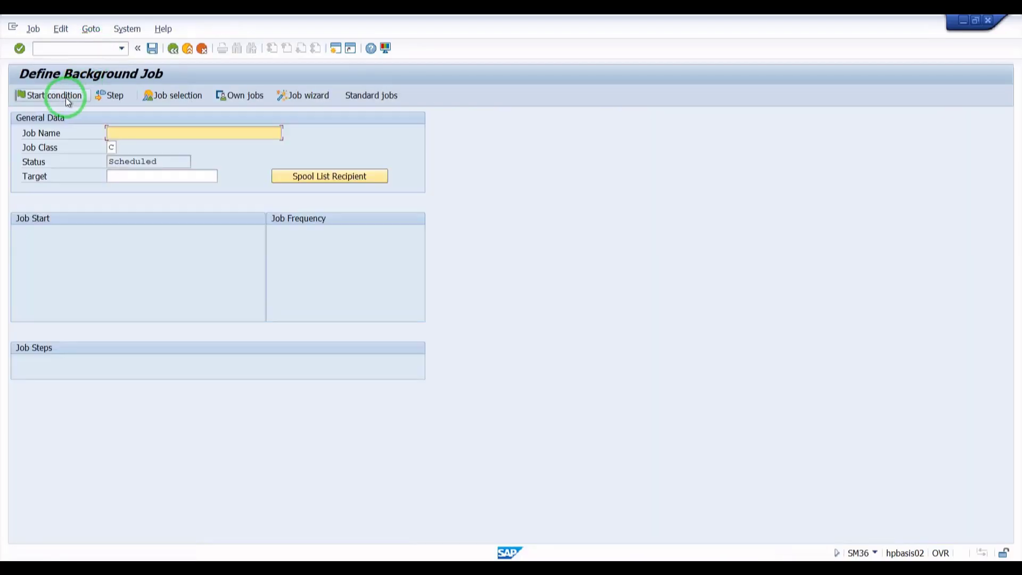
left_click(119, 158)
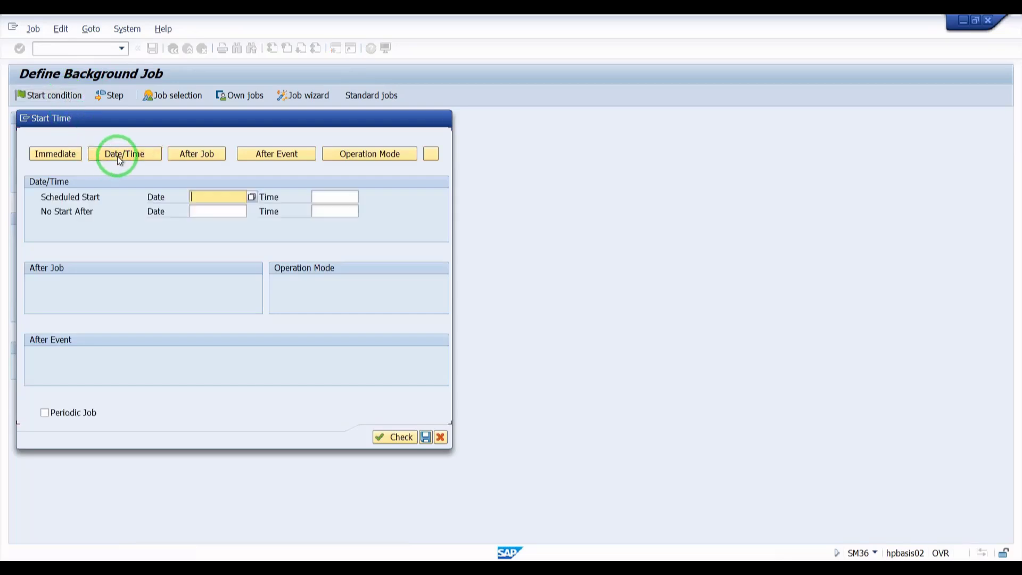
left_click(253, 197)
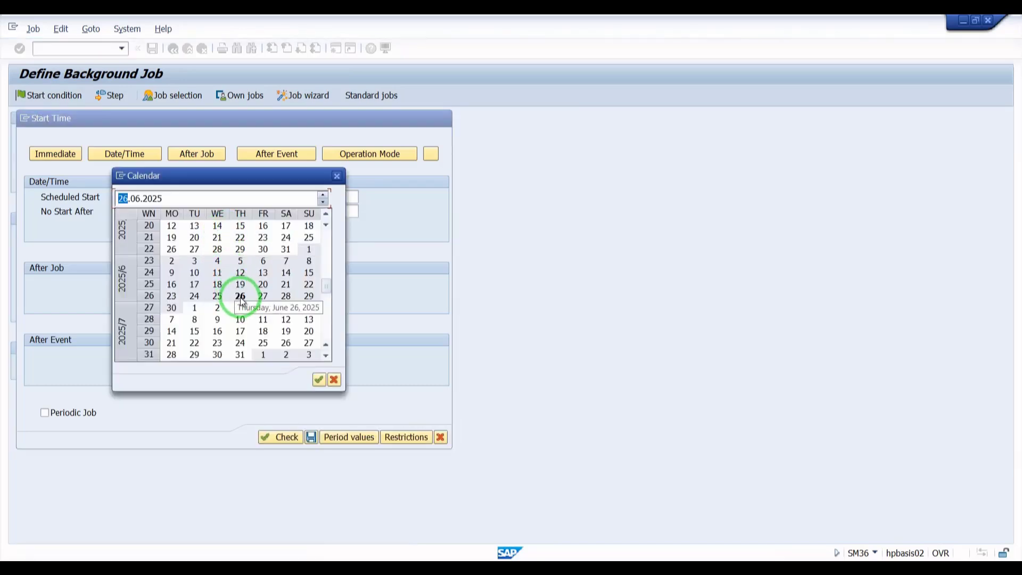
double_click(241, 297)
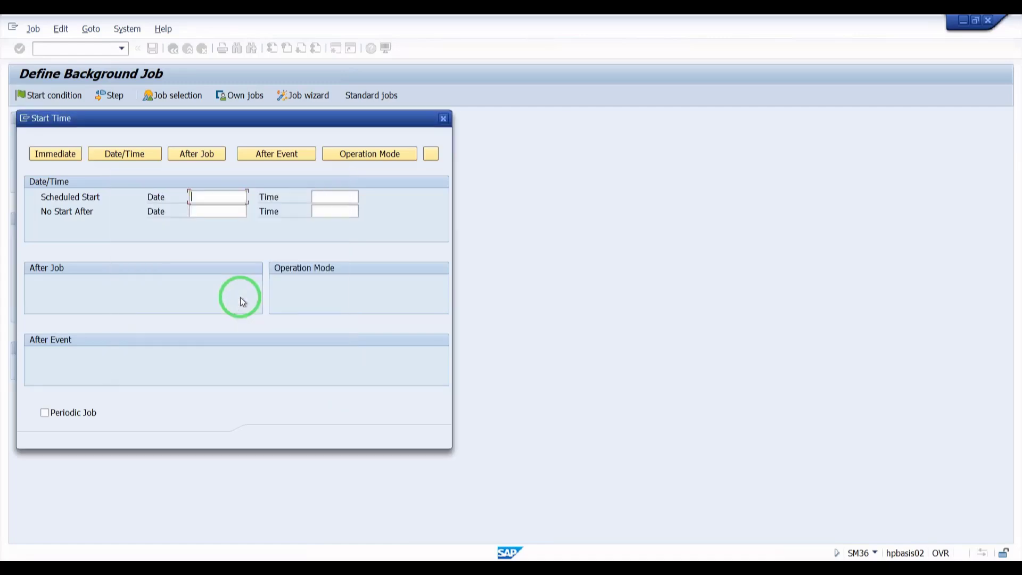
- Change the background job's scheduled start date to July 24, 2025
left_click(254, 199)
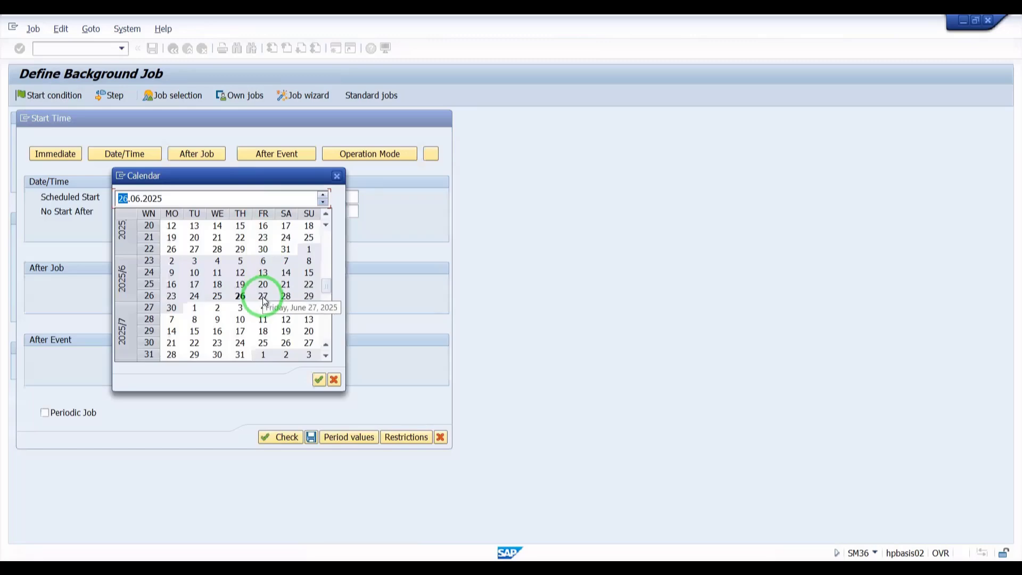
scroll(246, 323, "down", 1)
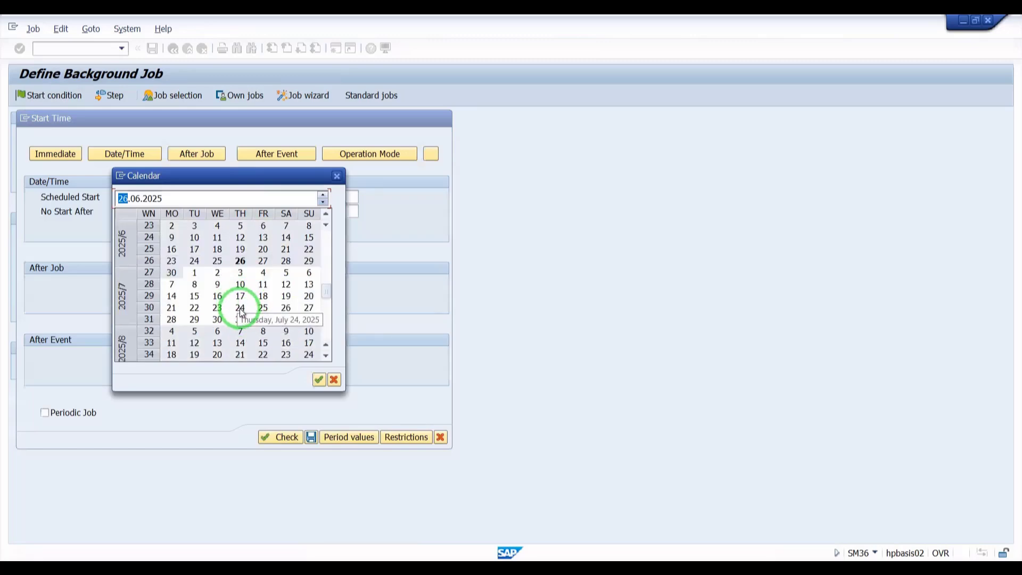
double_click(240, 309)
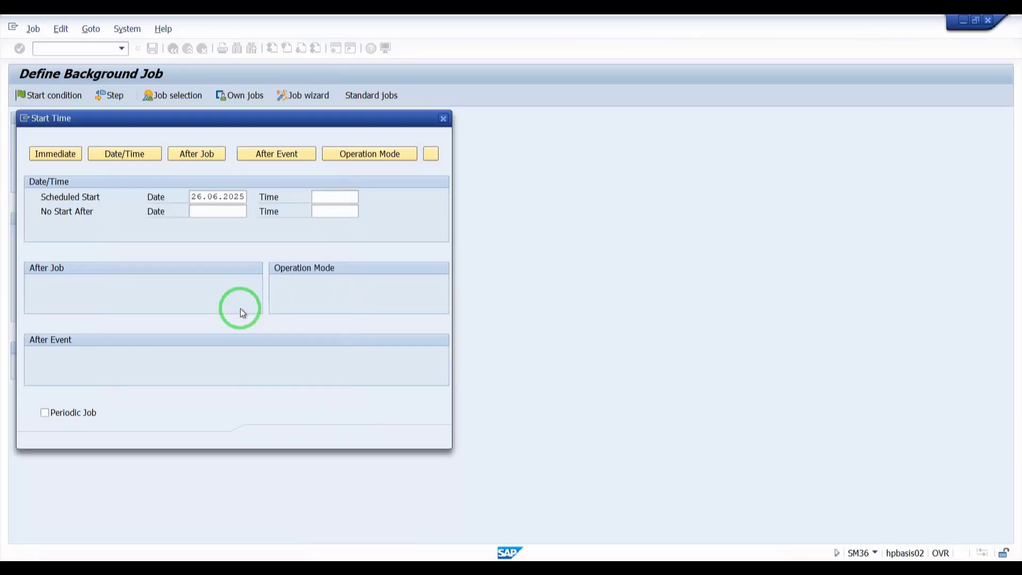
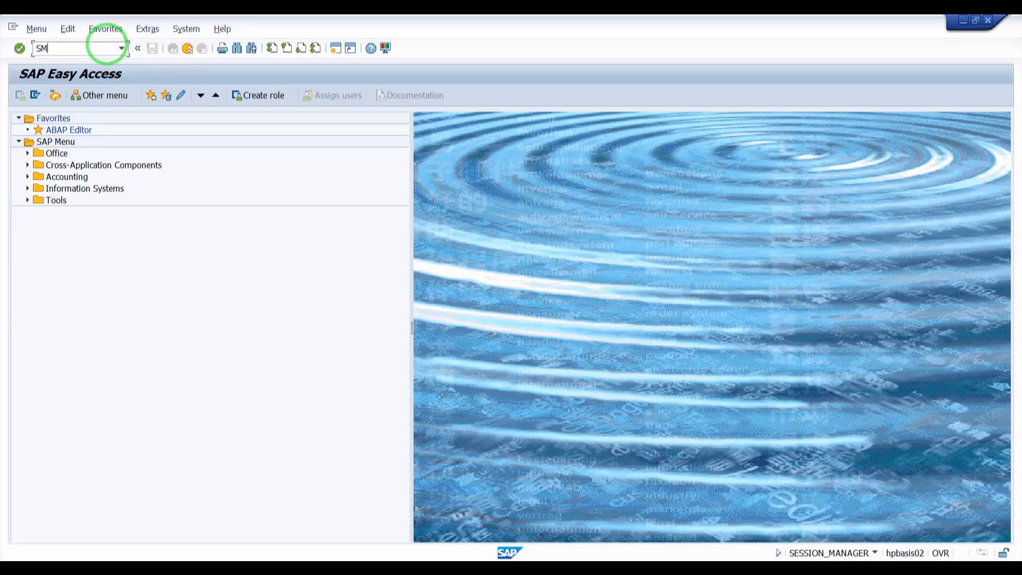
- Open transaction SM61 and run the health check for all background servers
key("Return")
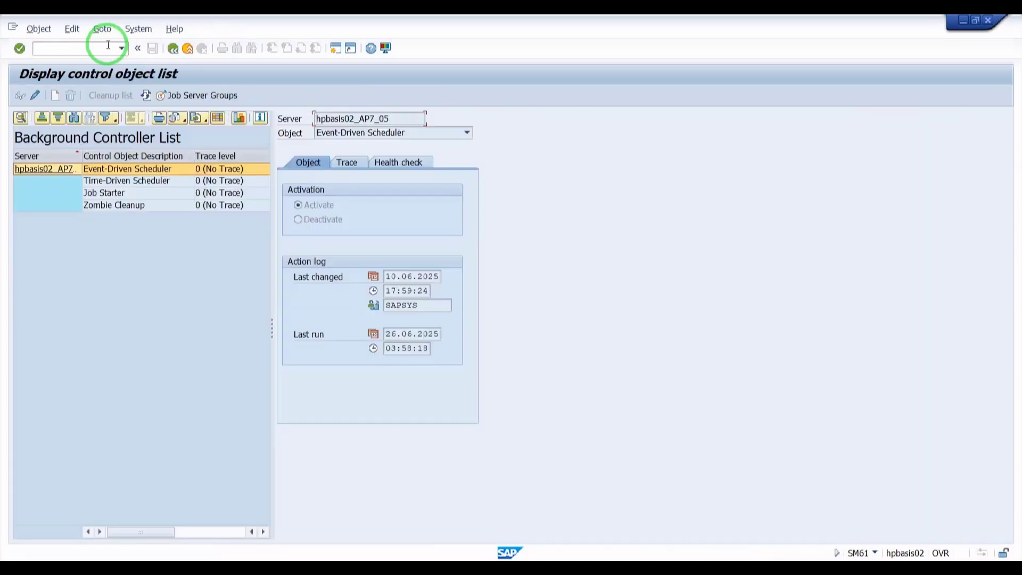
left_click(388, 163)
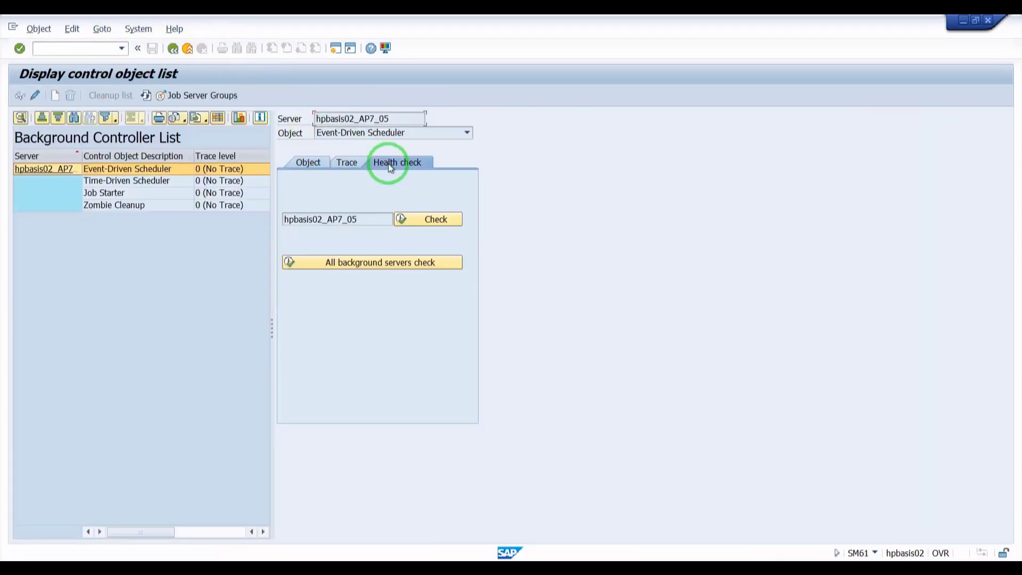
left_click(412, 261)
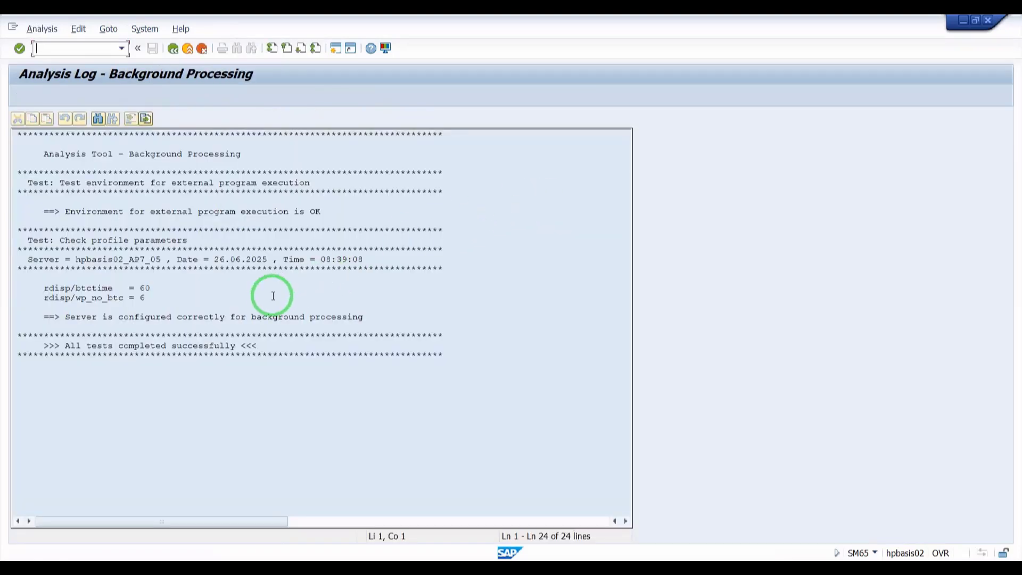
- Examine the rdisp/btctime value in the background processing analysis log and return to the SAP Easy Access screen
mouse_move(140, 288)
left_mouse_down()
mouse_move(153, 288)
mouse_move(141, 288)
left_mouse_up()
left_click(155, 287)
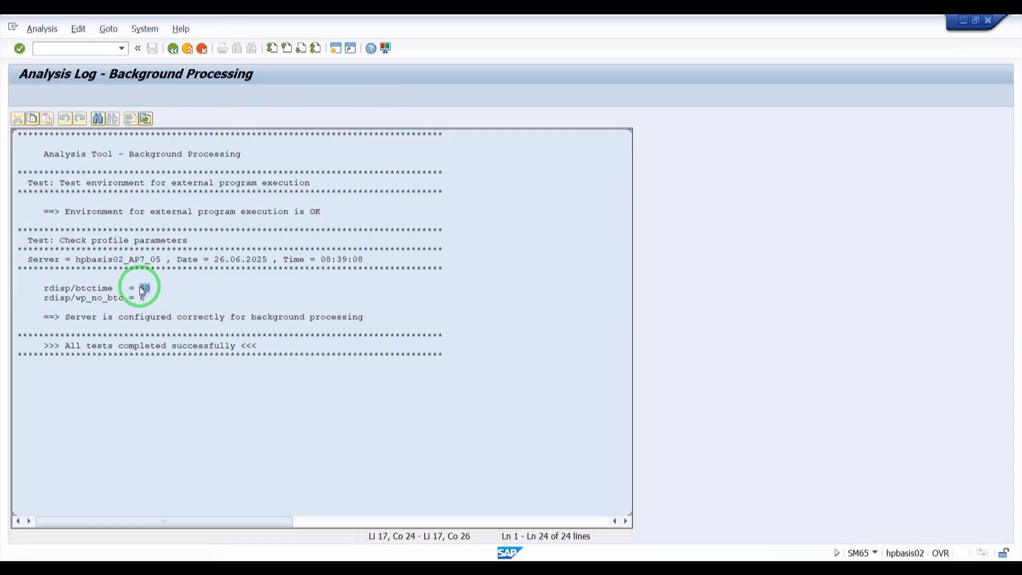
left_click(142, 288)
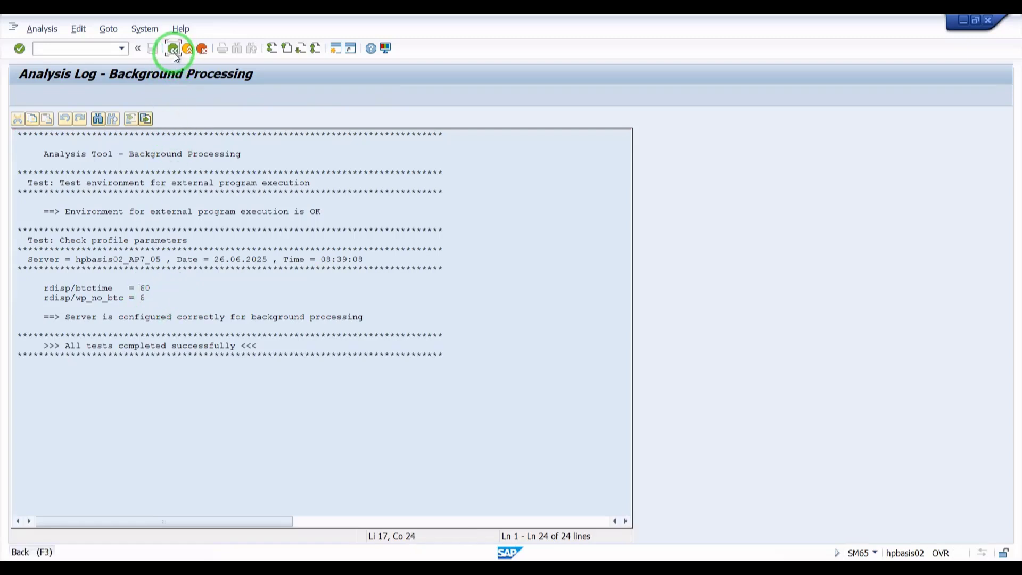
left_click(174, 53)
left_click(187, 50)
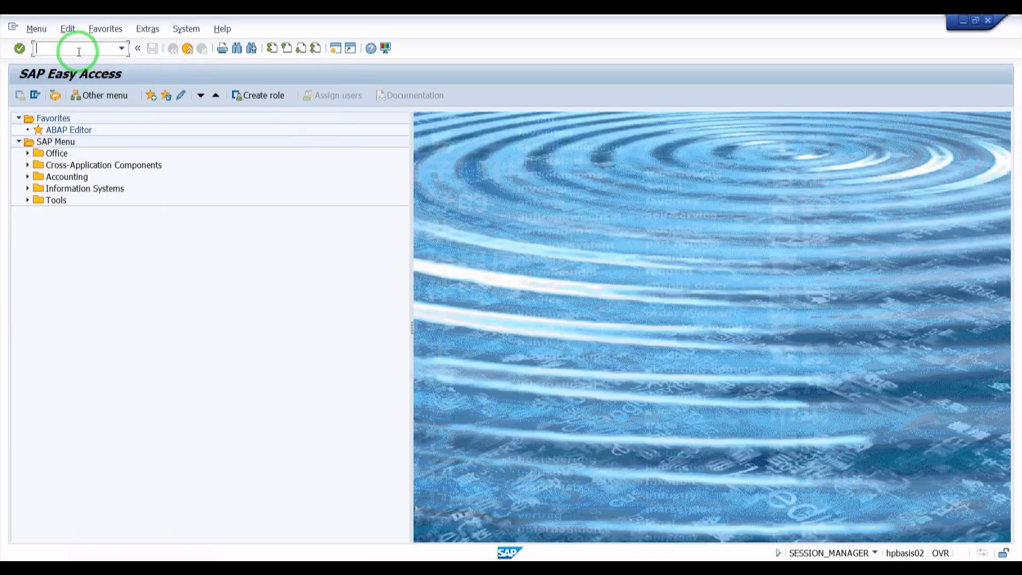
- Open transaction RZ10 and open the DEFAULT profile for change in extended maintenance
type("RZ10")
key("Return")
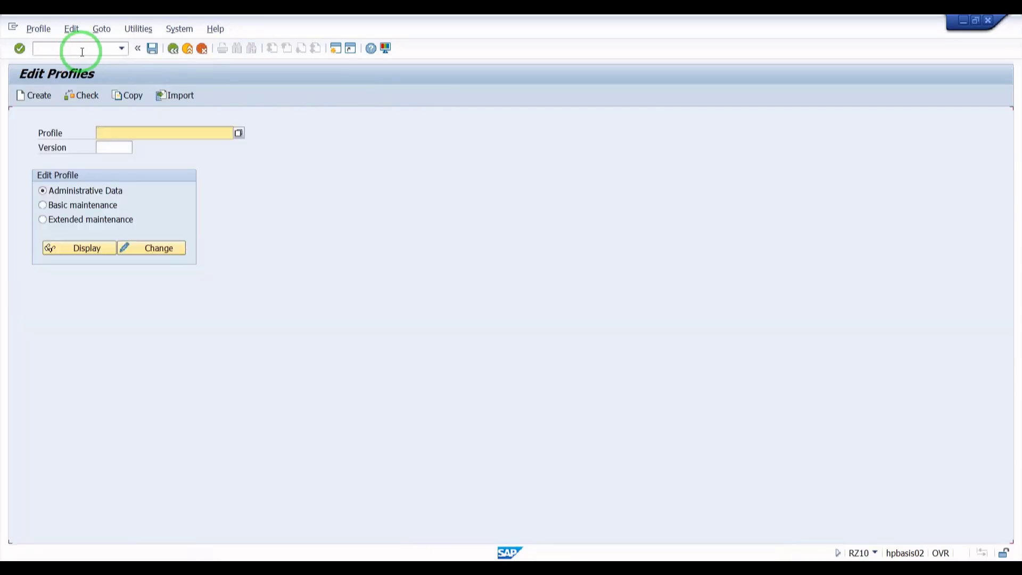
left_click(240, 132)
left_click(241, 132)
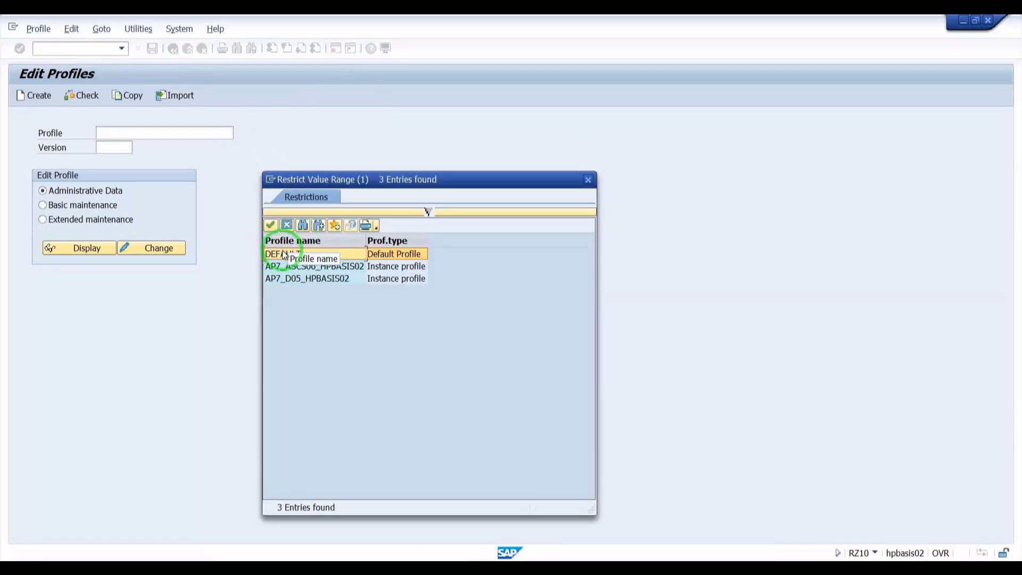
left_click(282, 251)
left_click(115, 219)
left_click(146, 247)
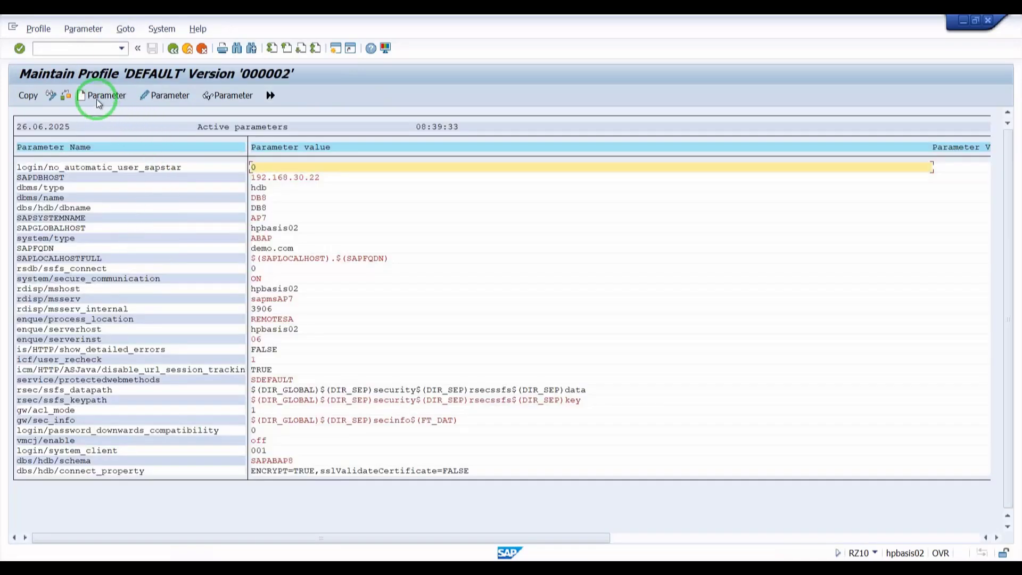
- Start a new parameter entry in the DEFAULT profile and select rdisp/btctime as its name to display the standard values
left_click(97, 99)
left_click(306, 140)
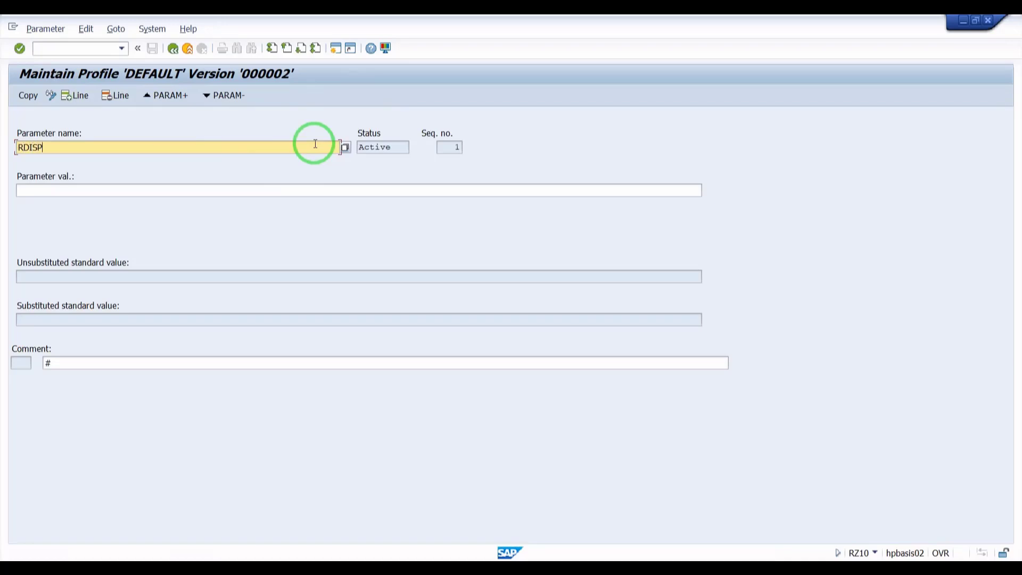
key("Caps_Lock")
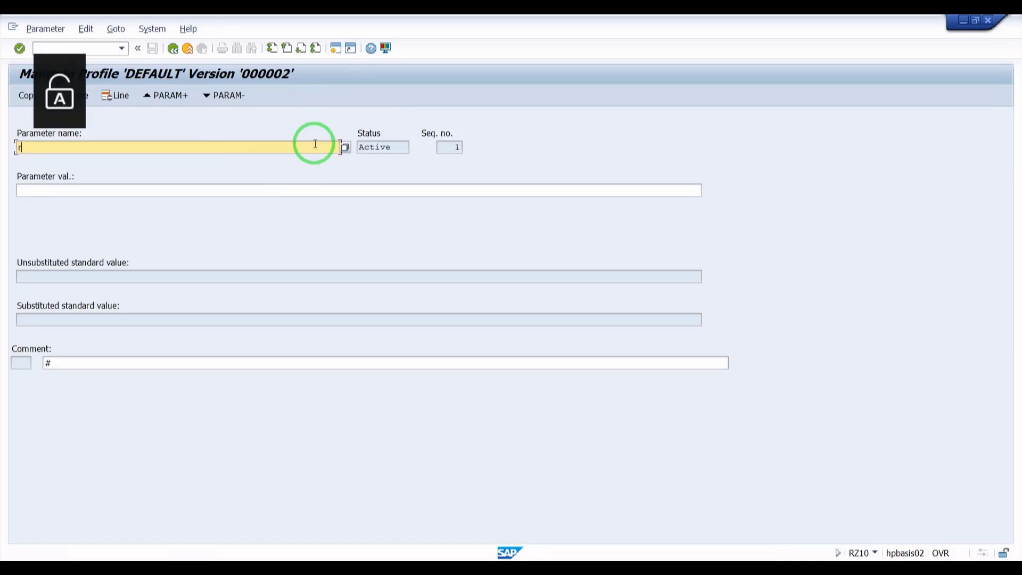
type("rdisp/btctime")
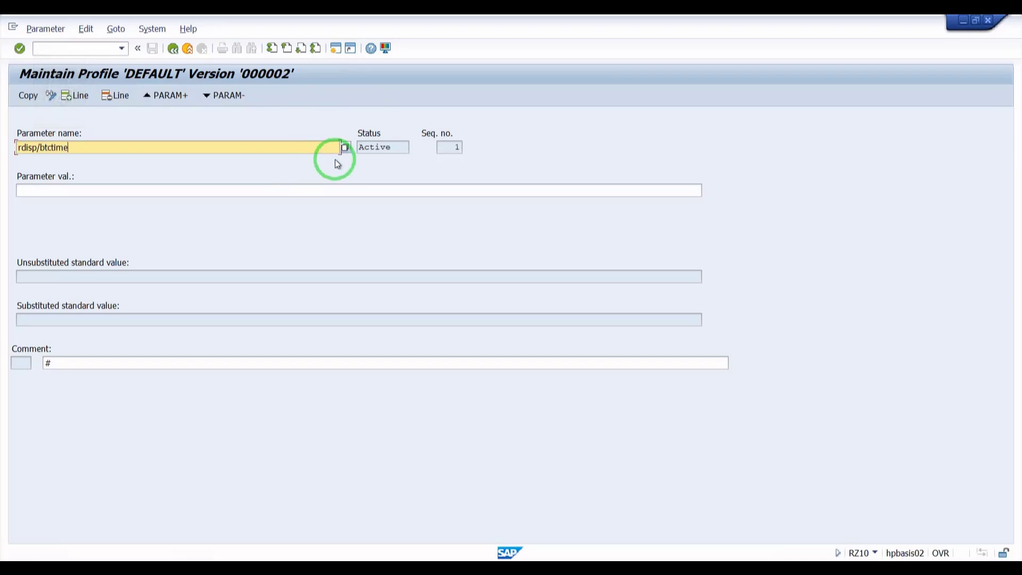
left_click(345, 149)
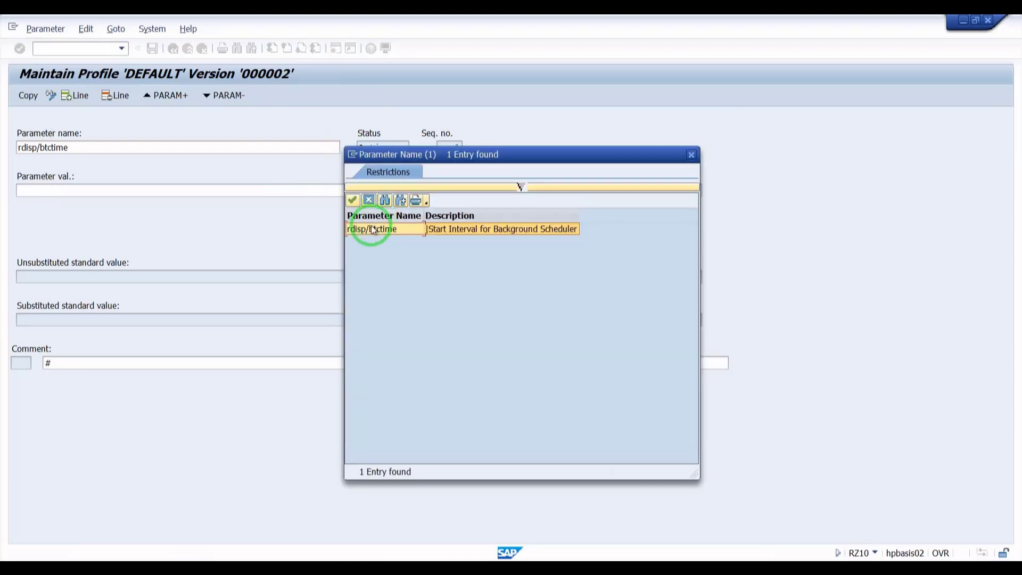
double_click(369, 232)
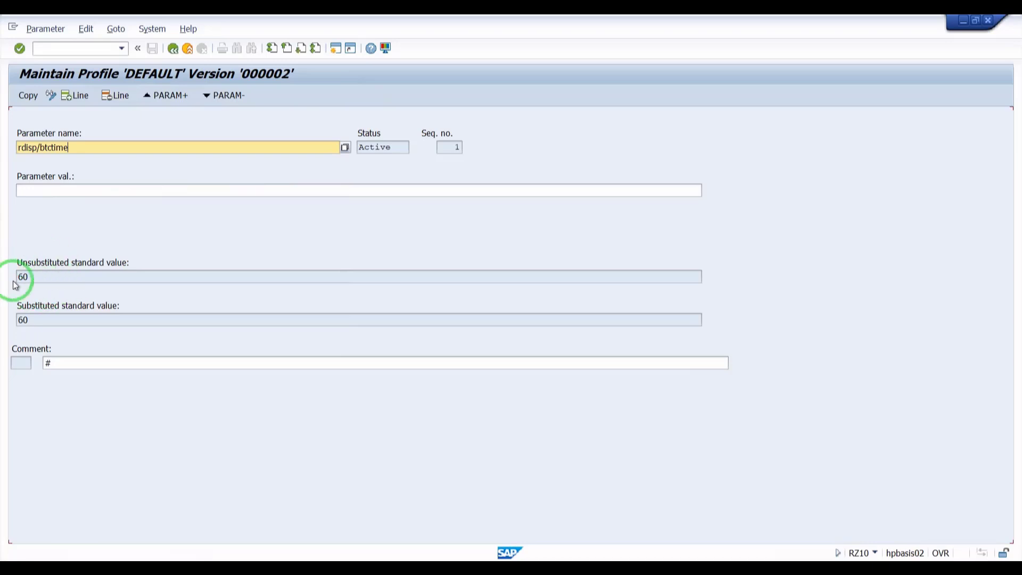
- Examine the unsubstituted standard value of rdisp/btctime and leave the parameter without saving changes
left_click(38, 193)
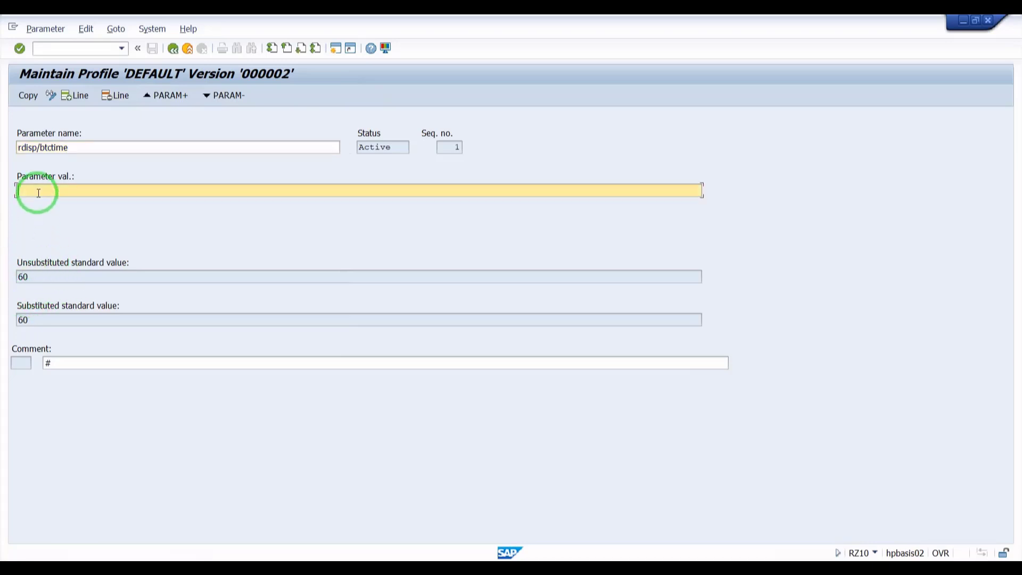
left_click_drag(36, 277, 1, 276)
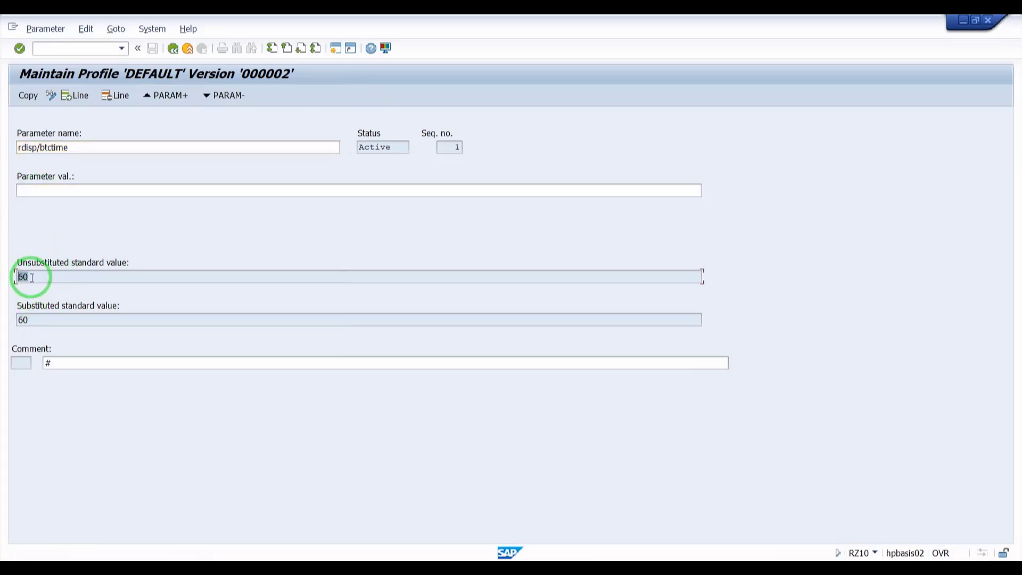
left_click(54, 192)
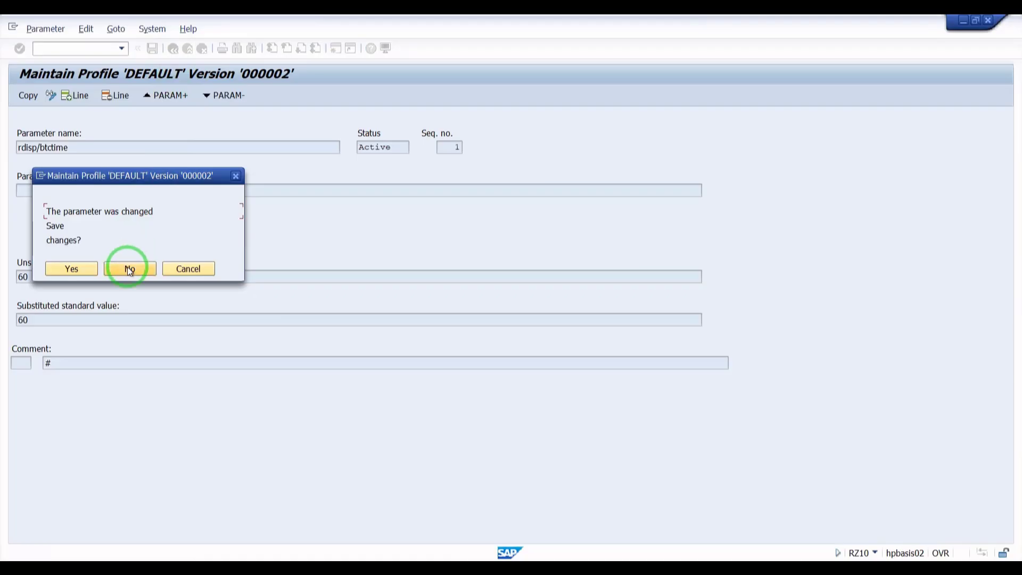
left_click(127, 266)
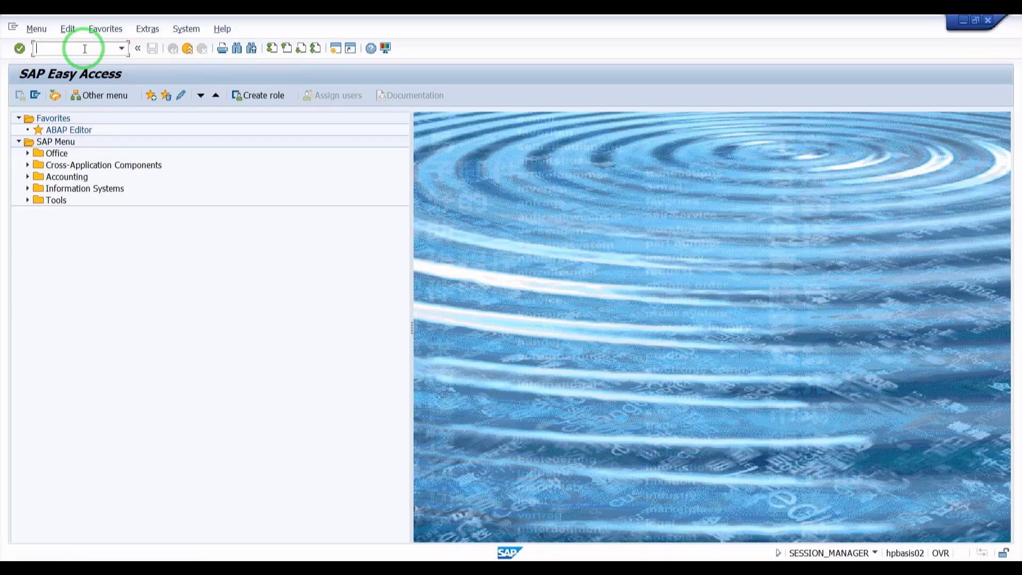
- Open transaction SA38 and enter BTCTRNS1 as the program
key("Caps_Lock")
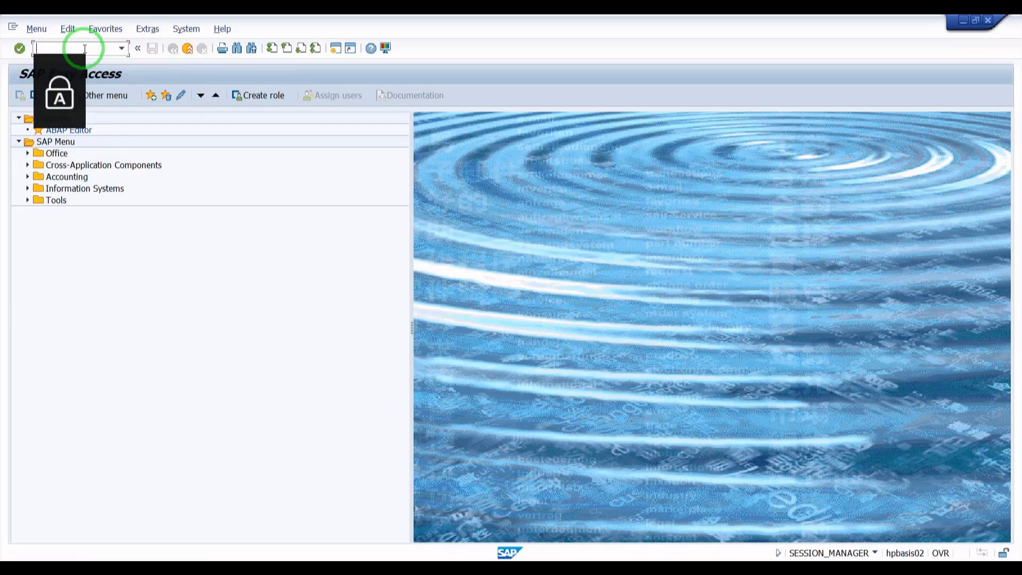
left_click(85, 49)
type("SA38")
key("Return")
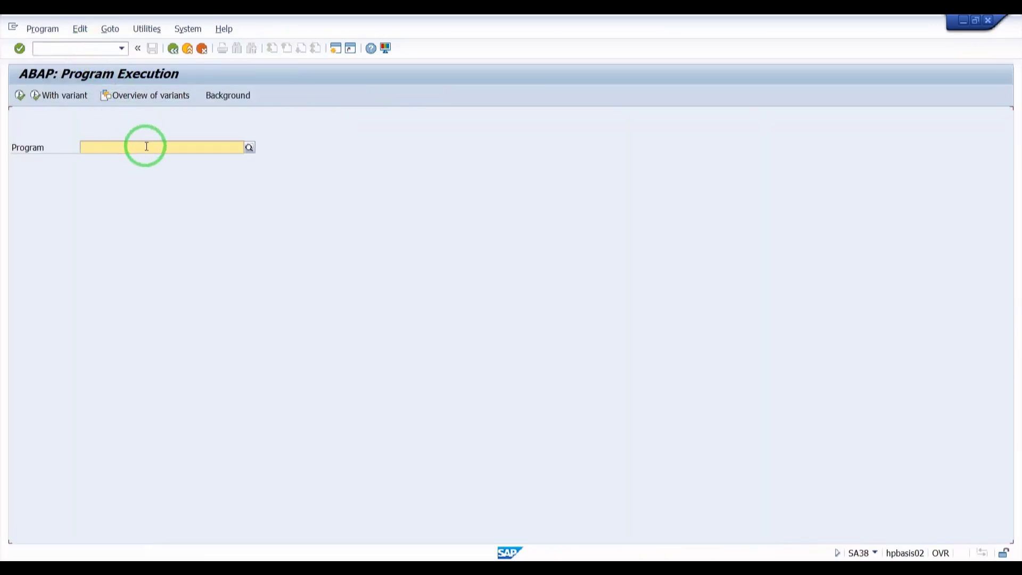
type("BTCTRNS")
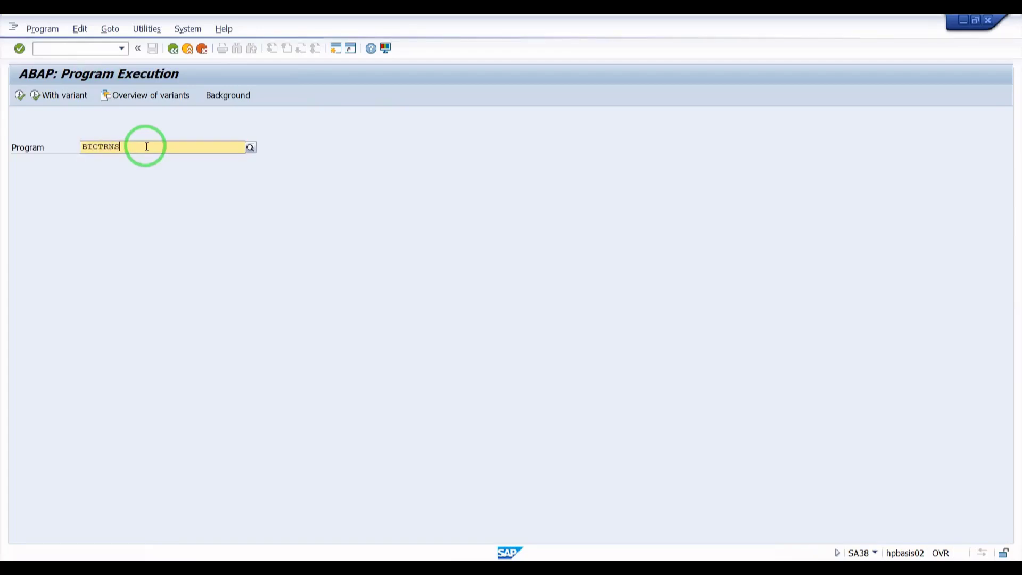
type("1")
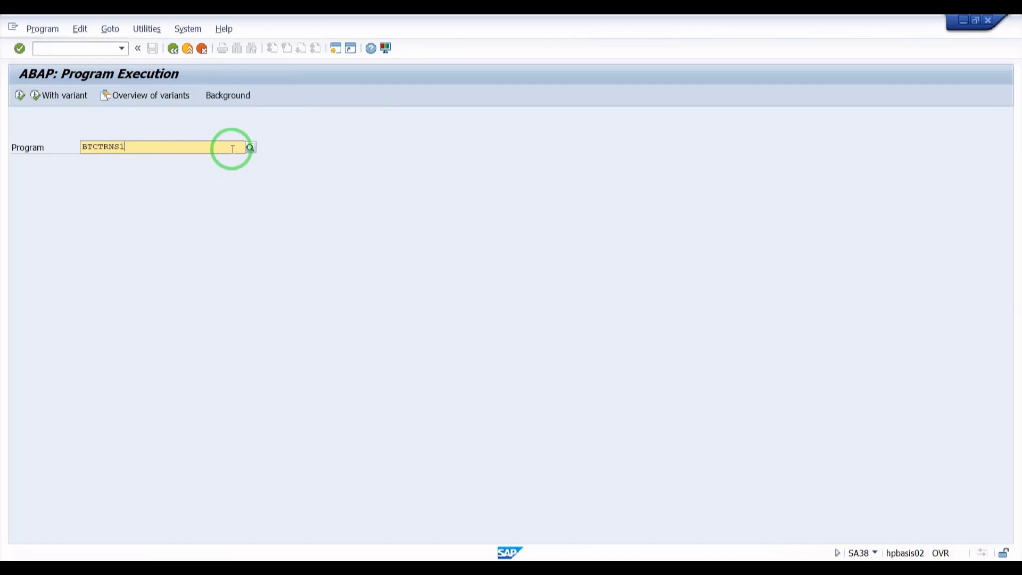
left_click(131, 172)
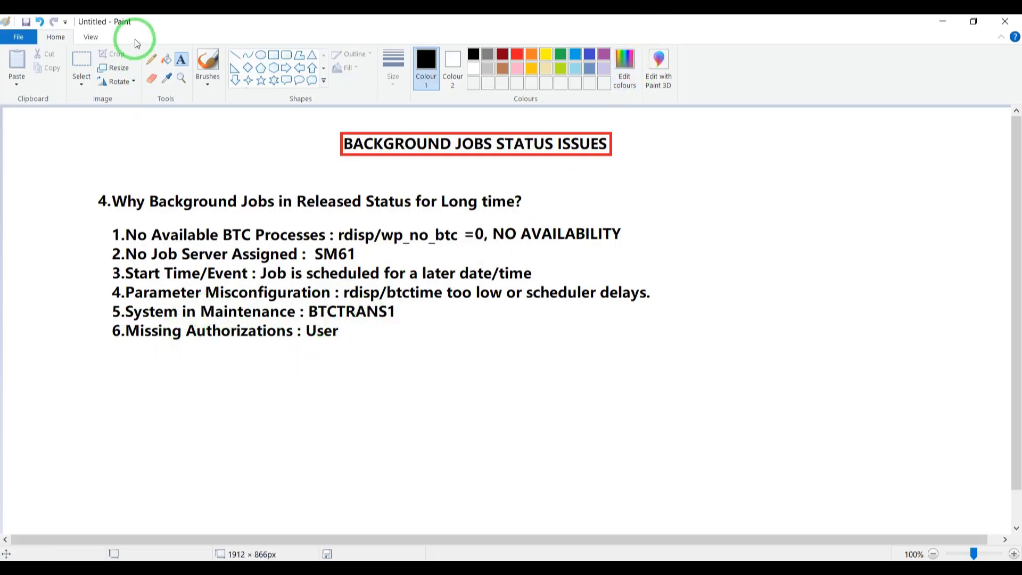
- Switch to Paint and add the text "SU01 - BATCH" beside the "Missing Authorizations : User" line
left_click(152, 59)
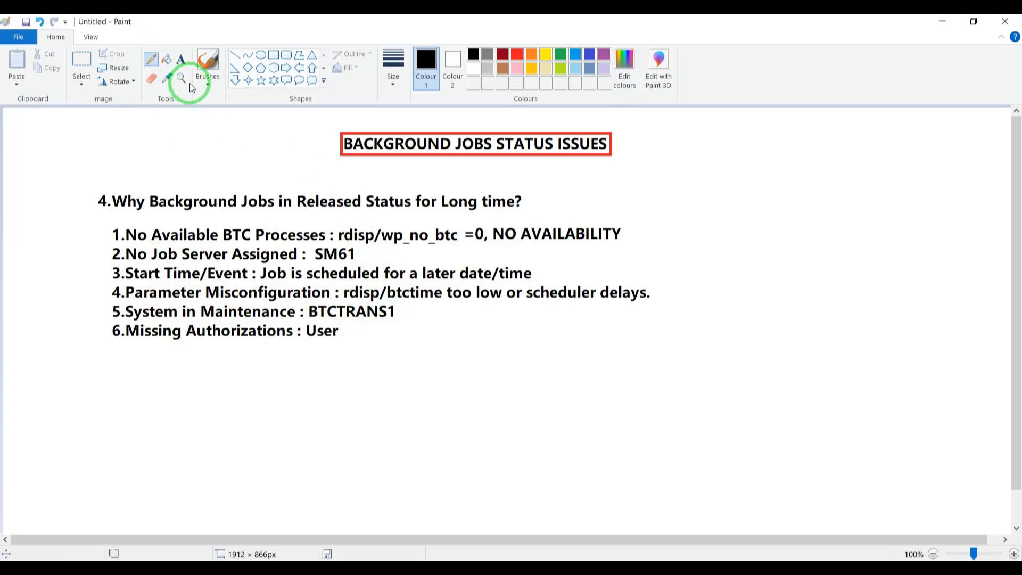
left_click(182, 60)
left_click(349, 322)
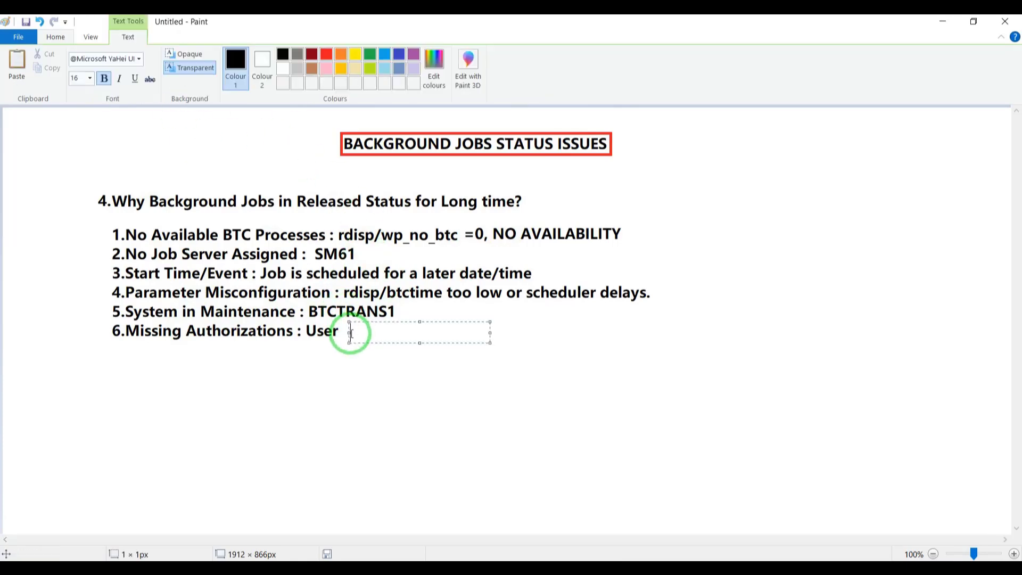
type("S")
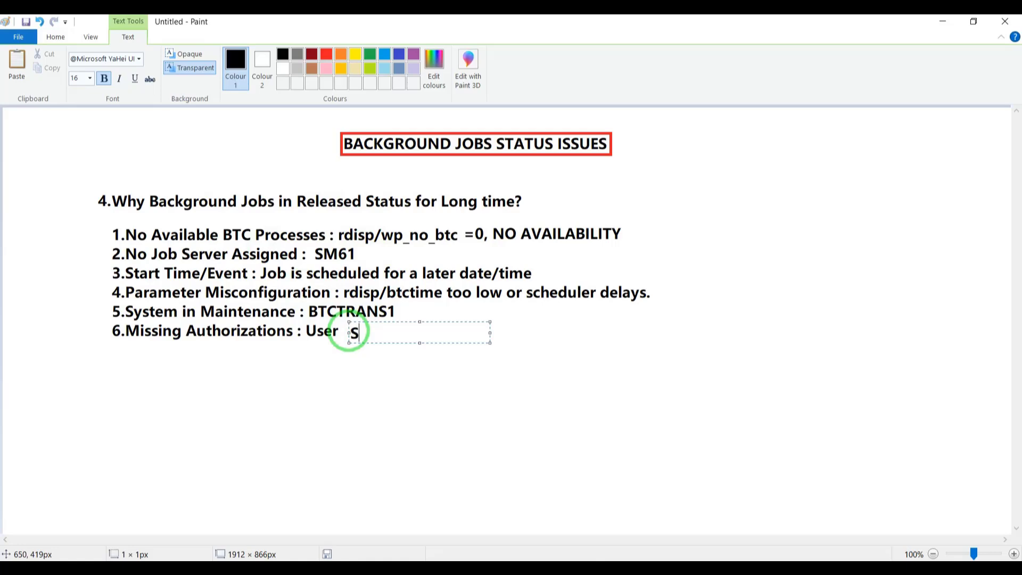
type("U0")
type("1 - BATCH")
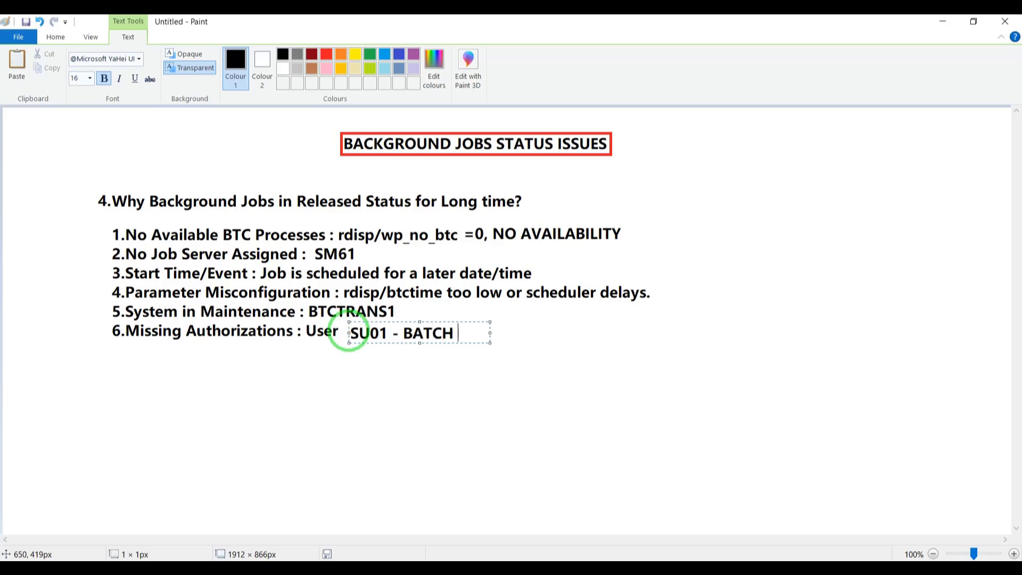
- Change the new note to read "SU01 - BTC SCH AUTHO" and widen its text box so it fits on one line
key("BackSpace")
key("BackSpace")
key("BackSpace")
key("BackSpace")
key("BackSpace")
type("TC SCH AUTHO")
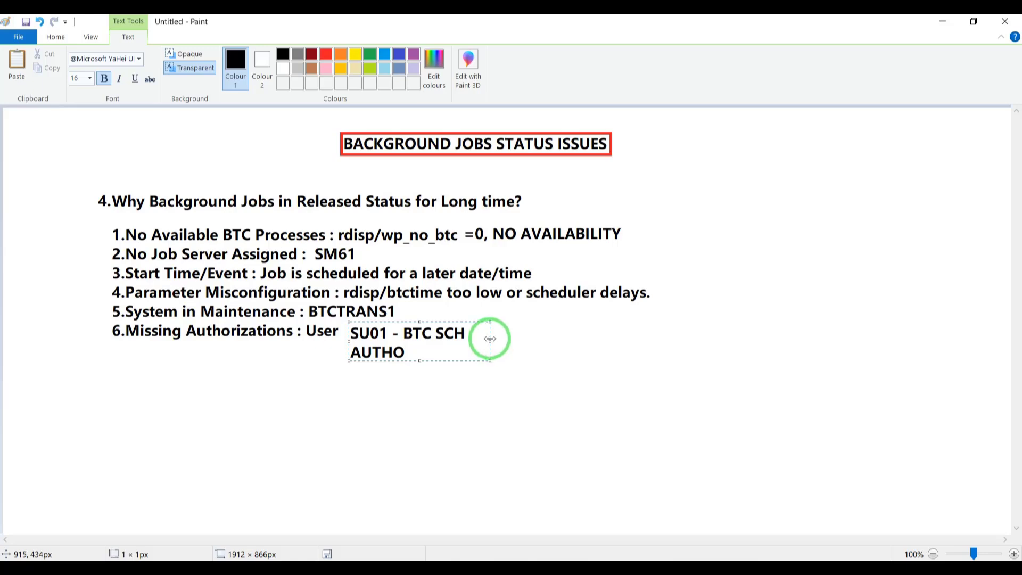
left_click_drag(490, 338, 684, 339)
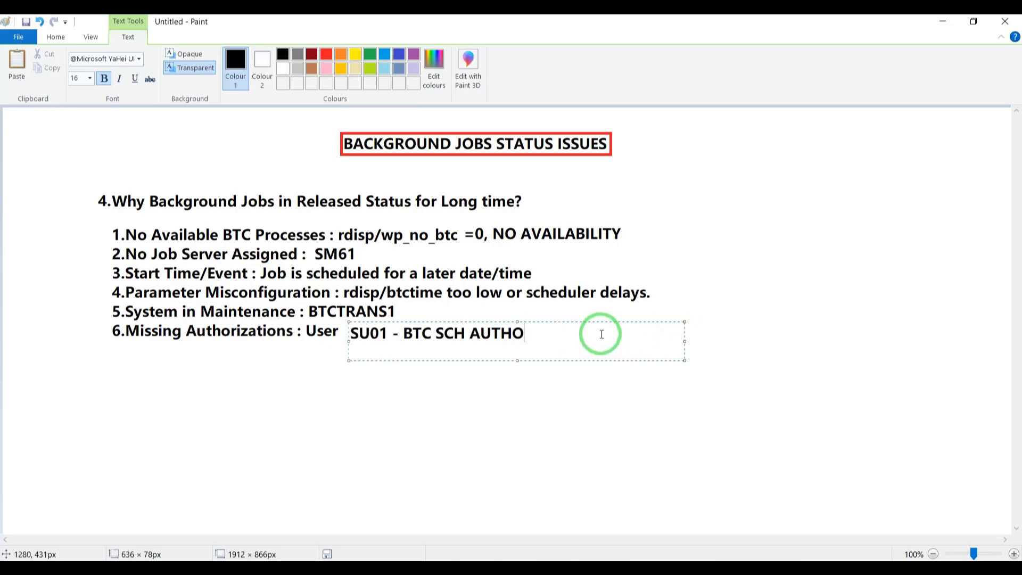
- Append ", user locked, deleted" to the SU01 note, nudge it into line with item 6 and finish the text
key("Caps_Lock")
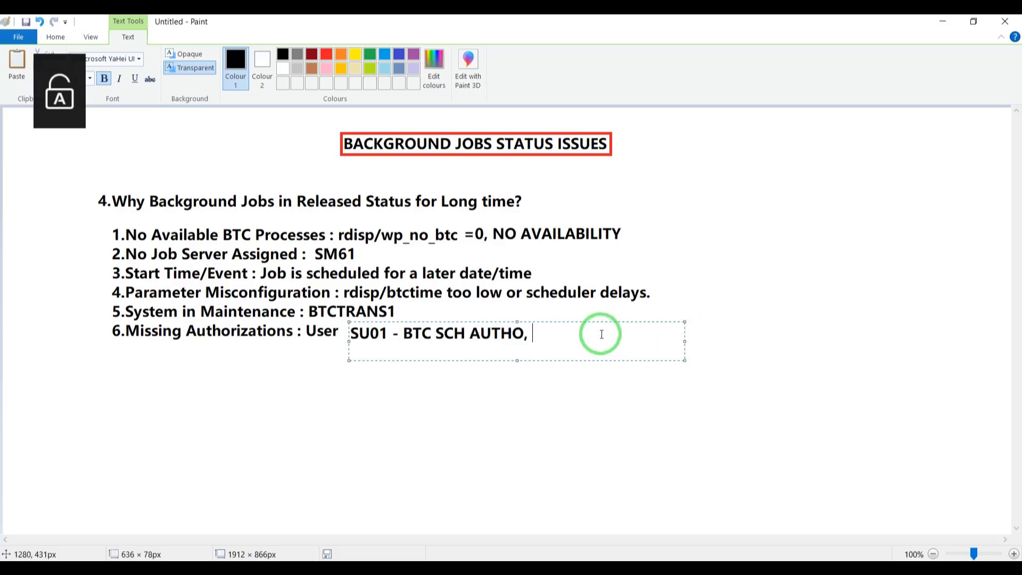
type("user ")
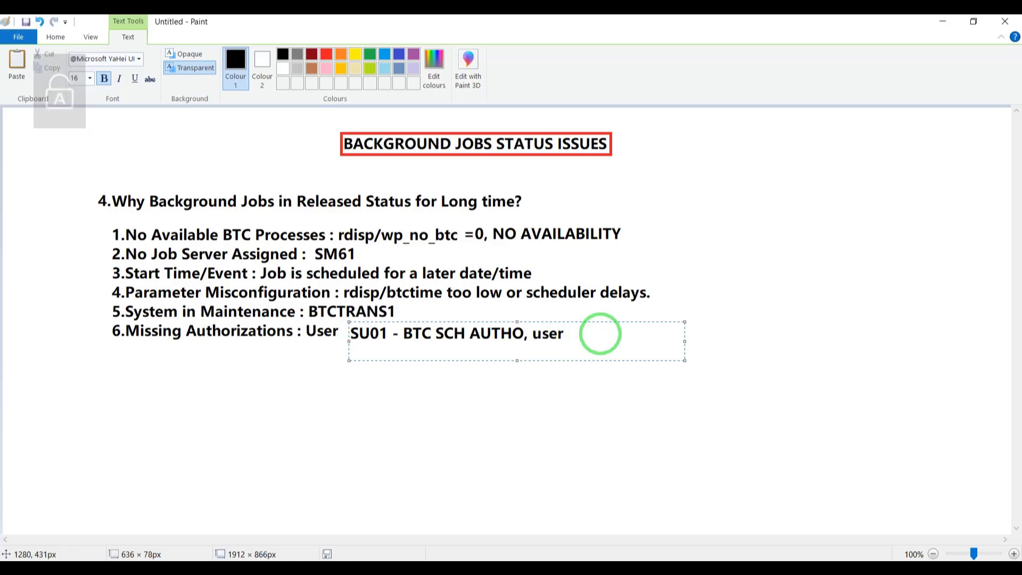
type("locked")
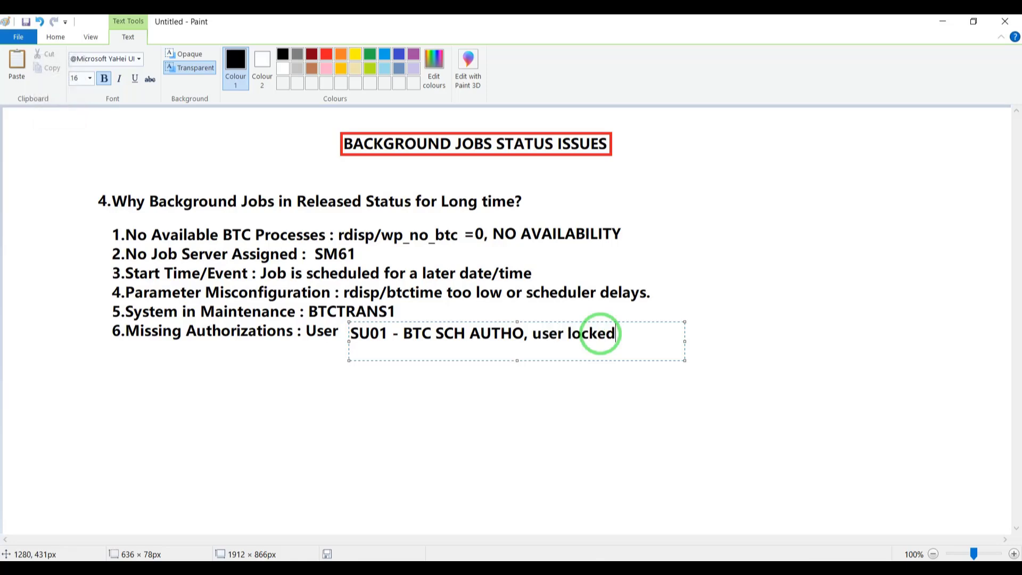
type(", deleted")
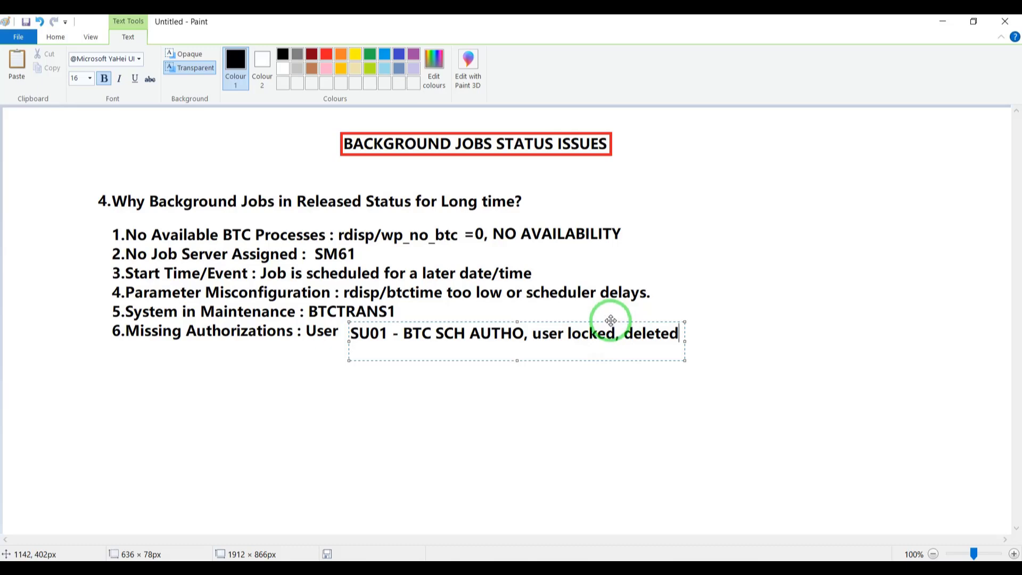
left_click_drag(611, 321, 613, 320)
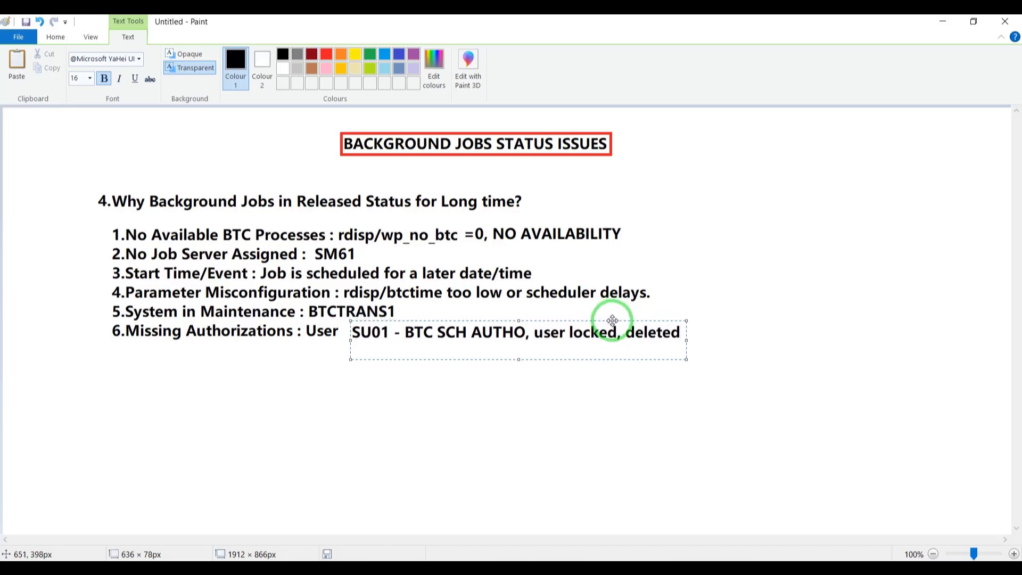
left_click(743, 314)
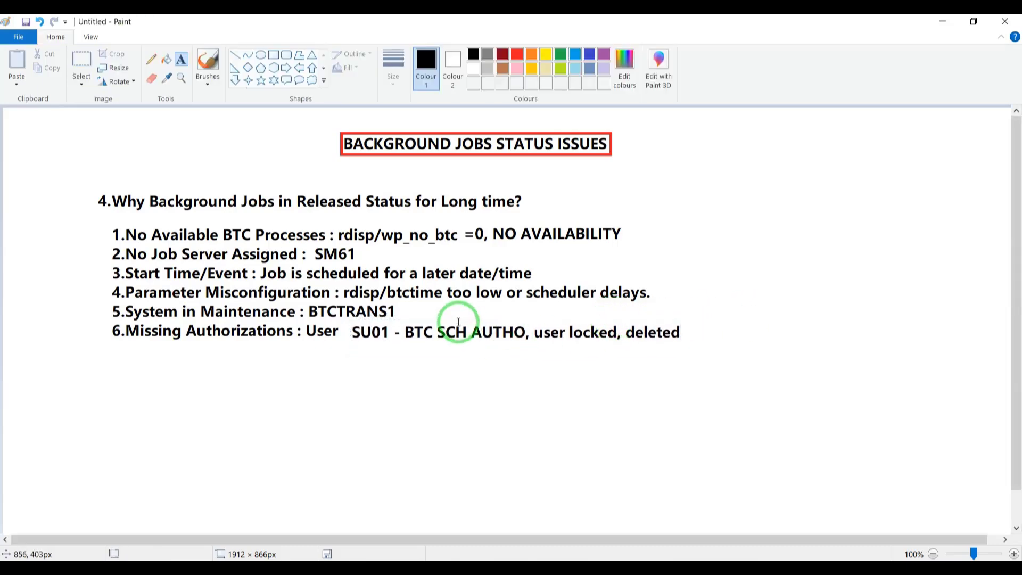